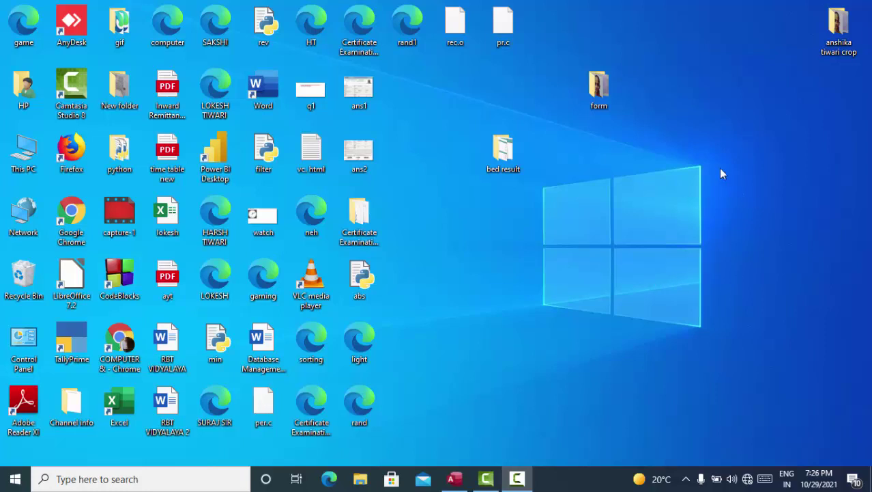
# Refresh the desktop icons twice from the desktop context menu.
pyautogui.rightClick(702, 96)
pyautogui.click(721, 134)
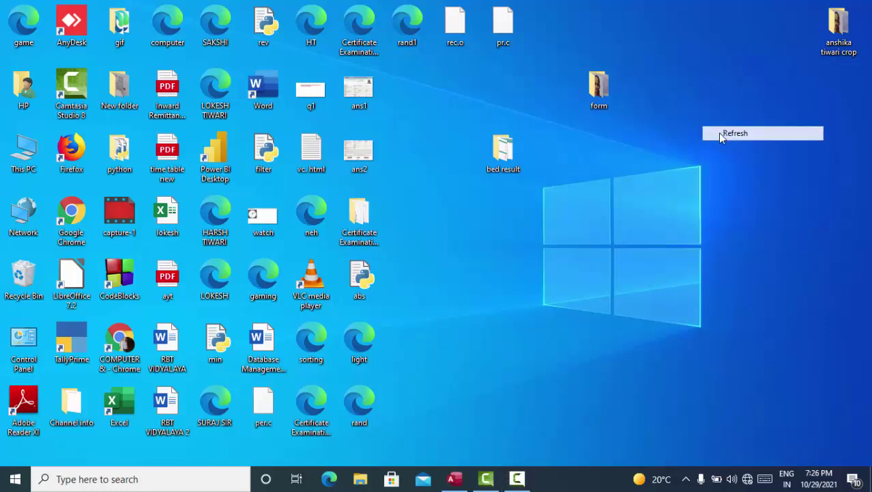
pyautogui.rightClick(720, 139)
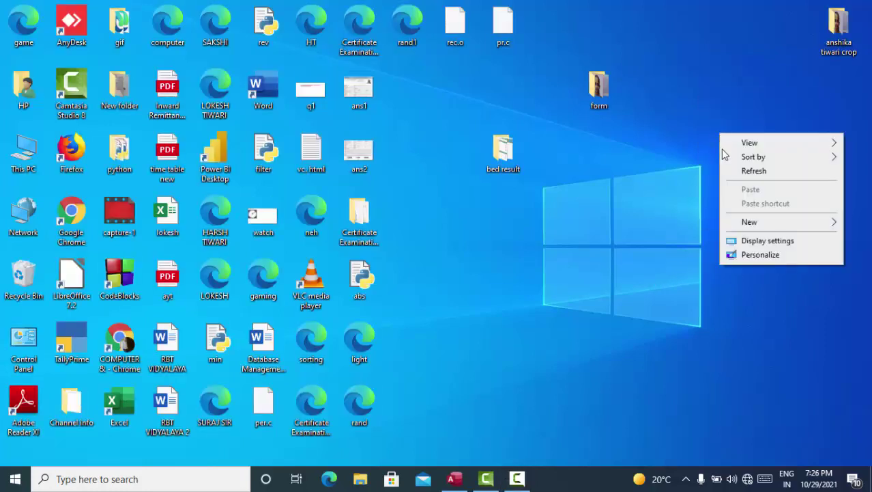
pyautogui.click(732, 174)
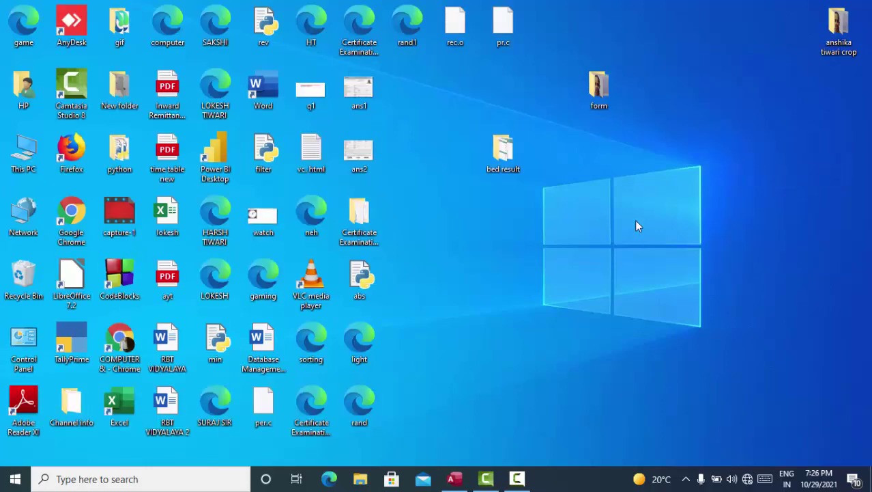
# Back in Access, close the Table1 datasheet, then delete Table1 and confirm.
pyautogui.click(461, 477)
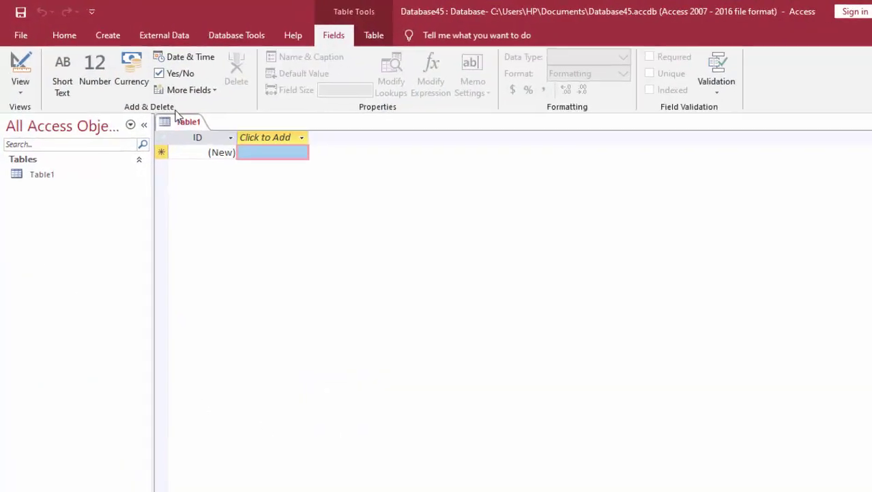
pyautogui.click(27, 135)
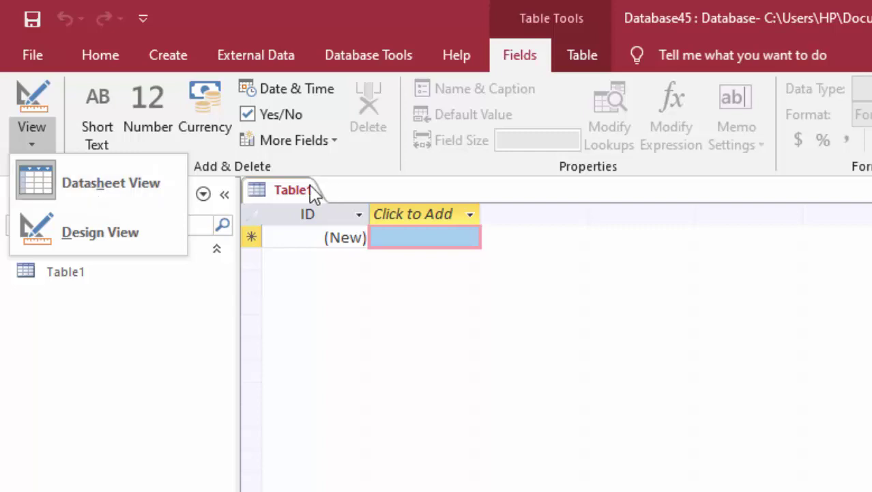
pyautogui.click(178, 46)
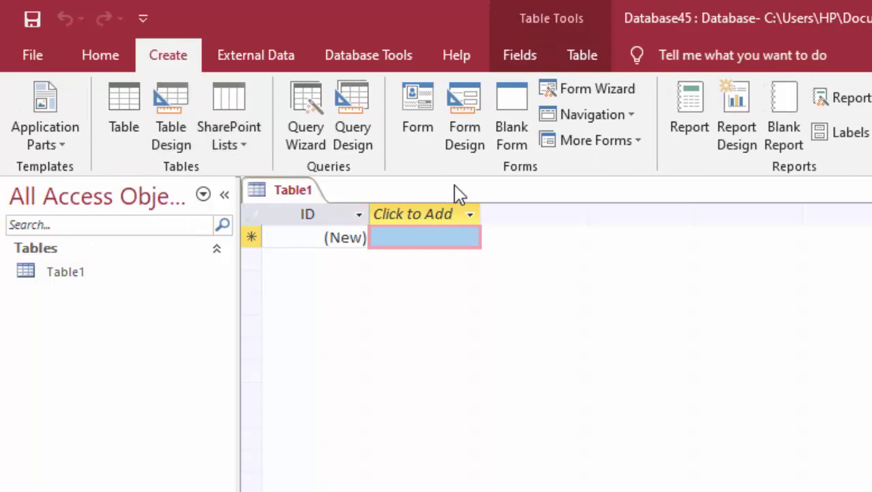
pyautogui.hotkey('ctrl', 'w')
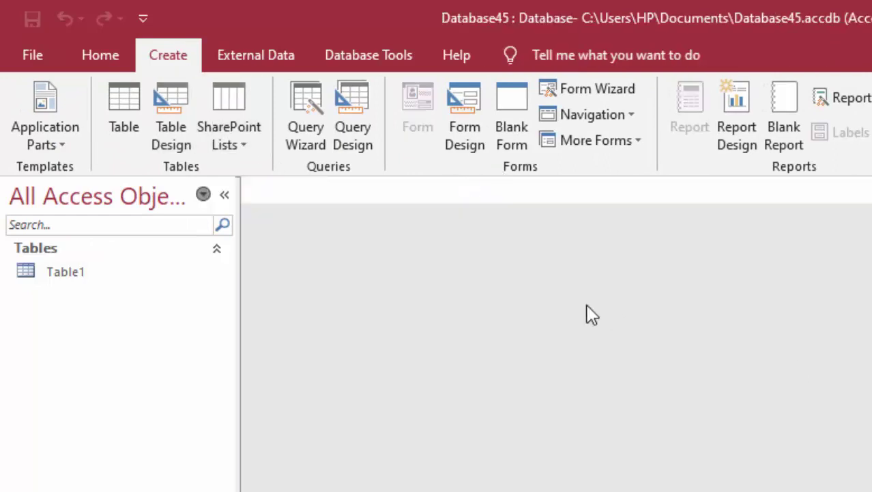
pyautogui.rightClick(132, 271)
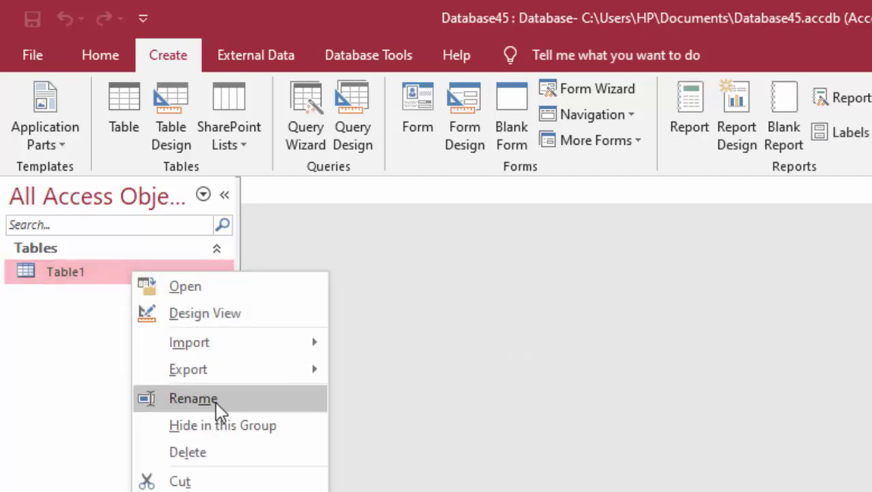
pyautogui.click(232, 454)
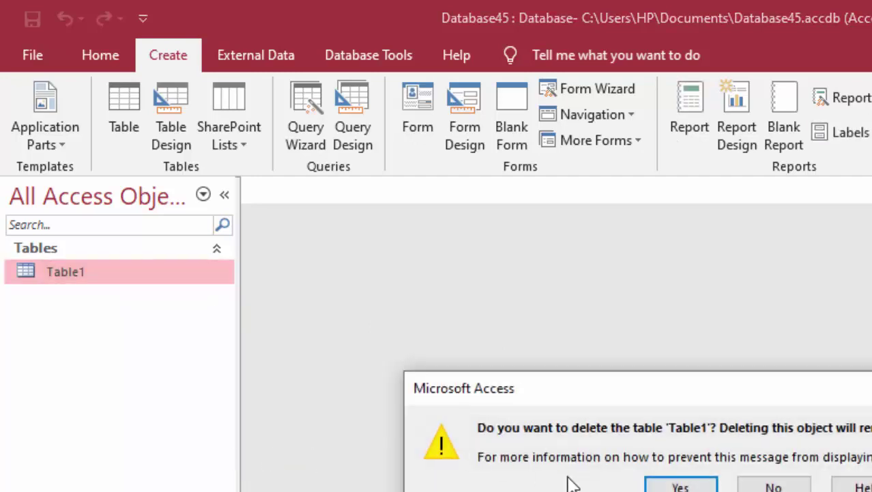
pyautogui.click(670, 483)
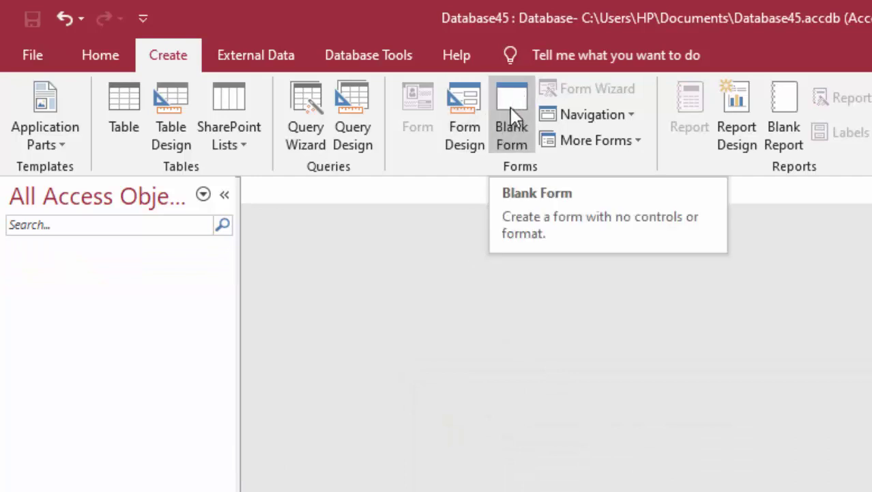
# Start a blank Form Design, draw one text box in Detail, and resize it and its Text0 label.
pyautogui.click(451, 95)
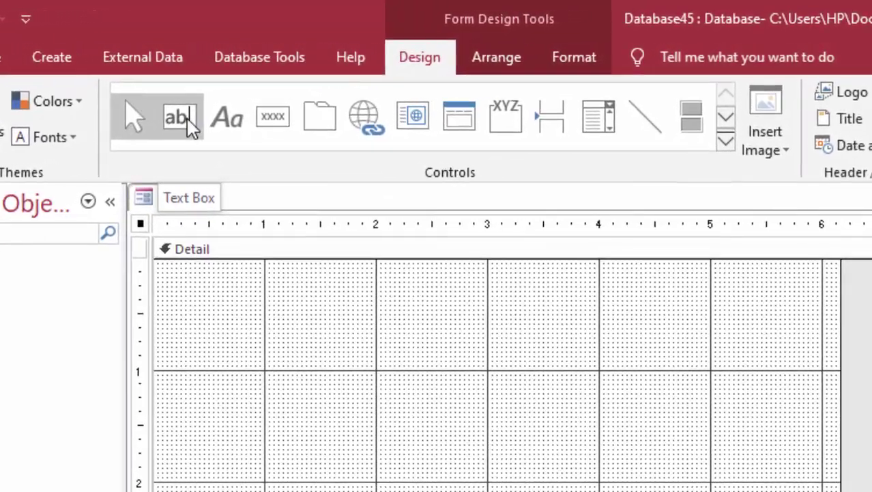
pyautogui.click(276, 113)
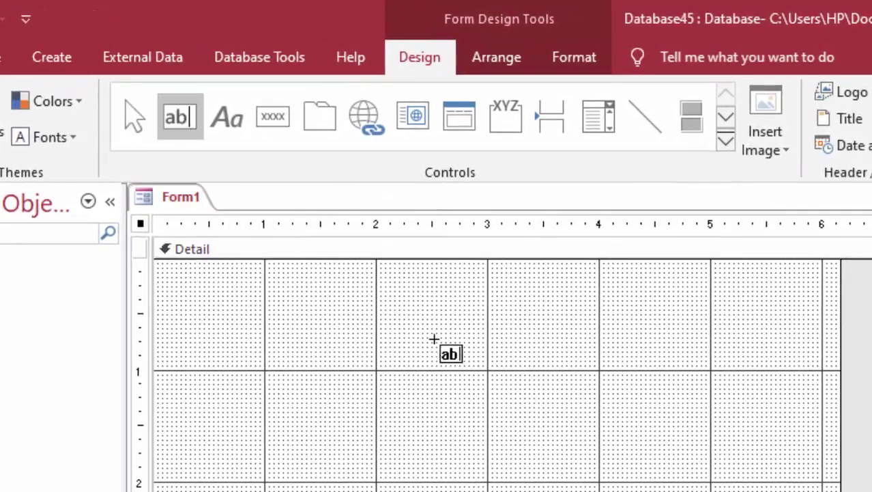
pyautogui.moveTo(395, 291)
pyautogui.mouseDown()
pyautogui.moveTo(467, 321)
pyautogui.moveTo(568, 329)
pyautogui.mouseUp()
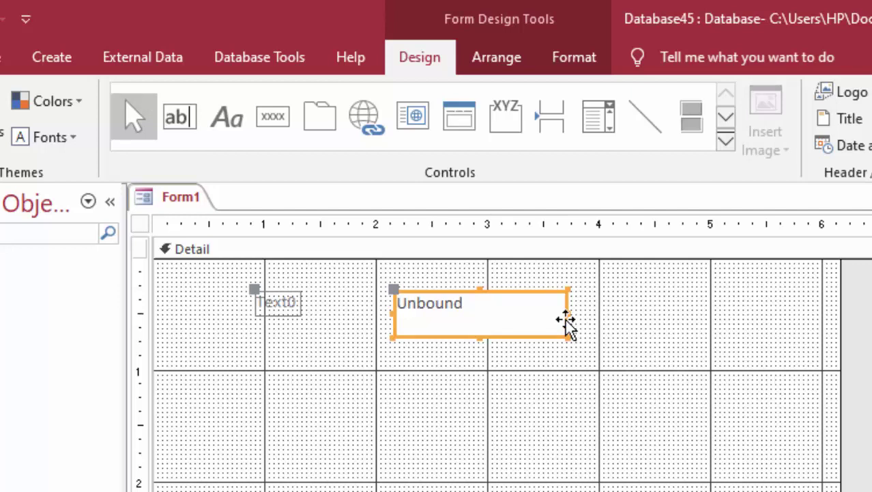
pyautogui.moveTo(567, 337); pyautogui.dragTo(554, 325)
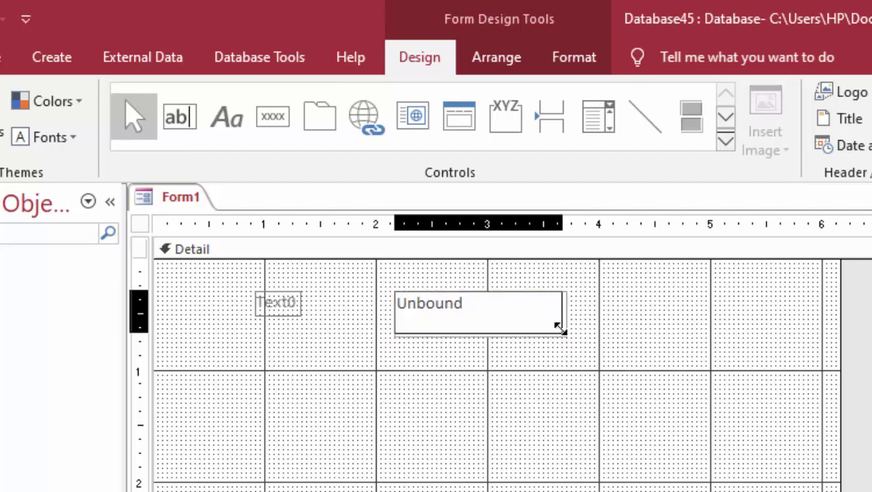
pyautogui.click(301, 311)
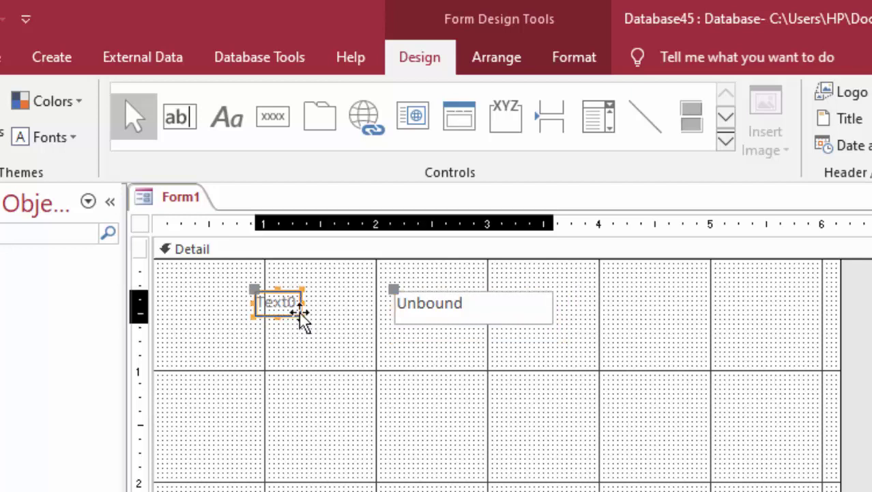
pyautogui.moveTo(302, 316); pyautogui.dragTo(328, 328)
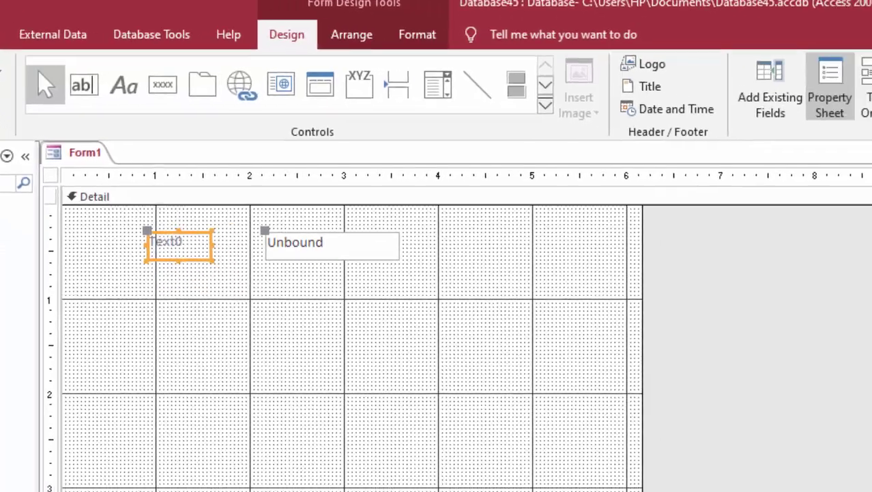
# Show the Property Sheet and make the unbound text box slightly larger.
pyautogui.press('F4')
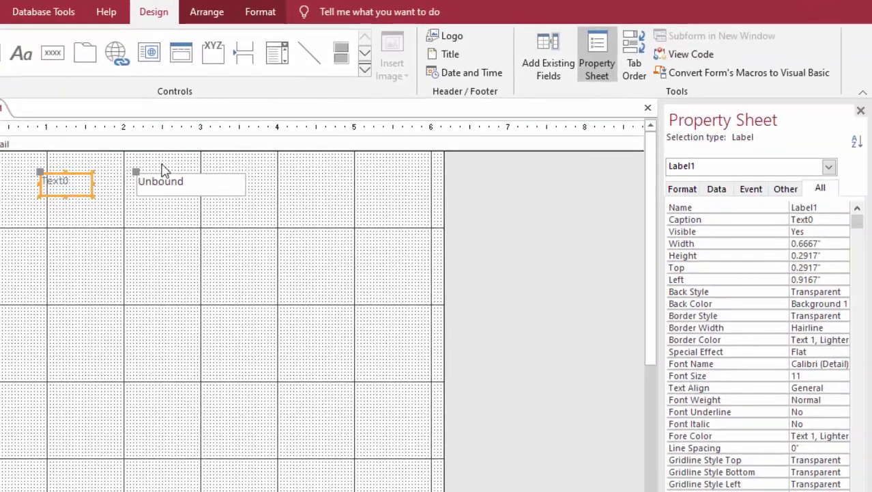
pyautogui.click(192, 200)
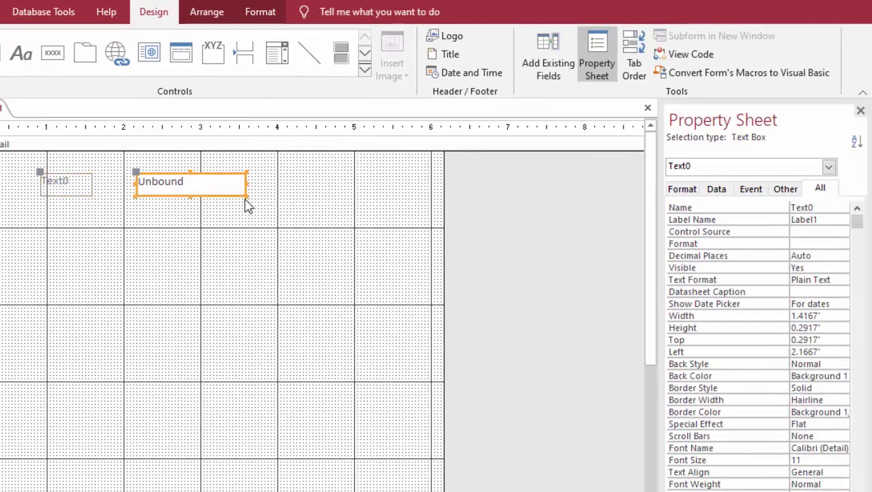
pyautogui.moveTo(246, 197); pyautogui.dragTo(253, 199)
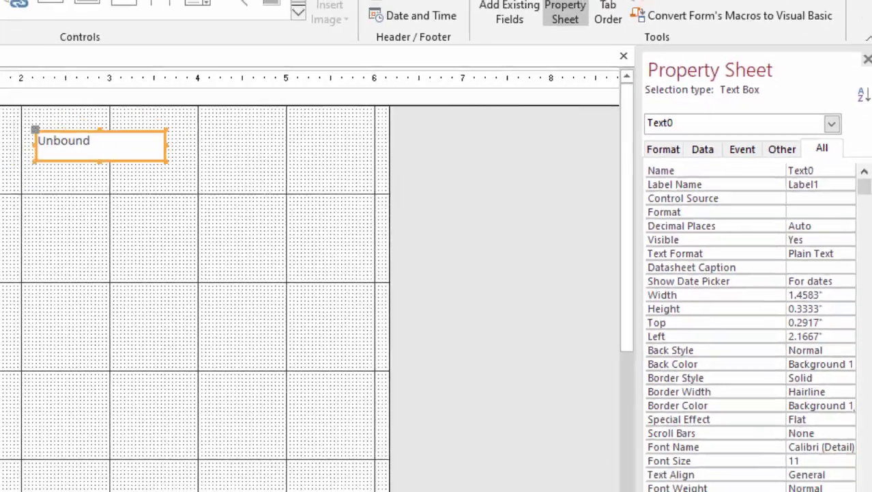
# Change the label caption from Text0 to 'Name of Item'.
pyautogui.click(91, 143)
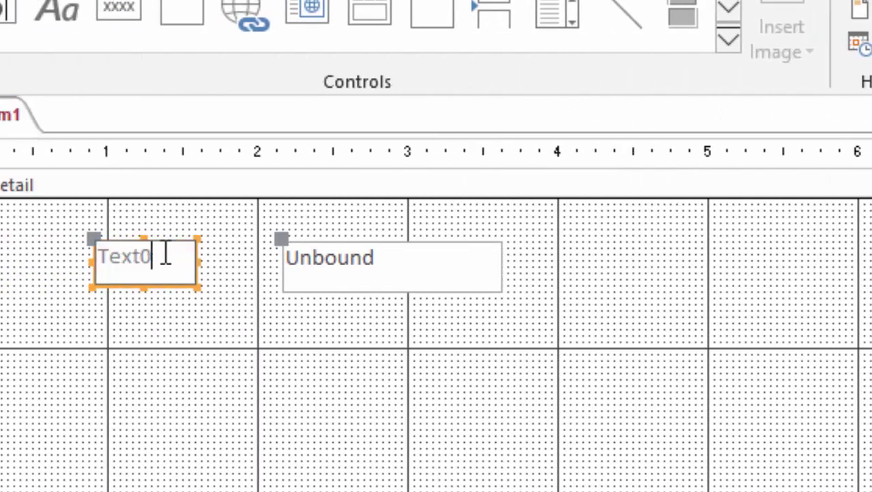
pyautogui.moveTo(166, 256); pyautogui.dragTo(16, 248)
pyautogui.press('Delete')
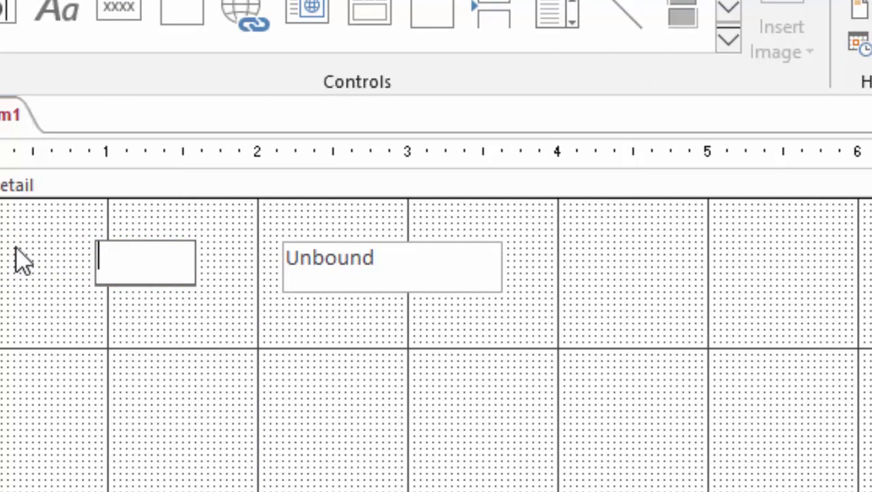
pyautogui.write('NMame')
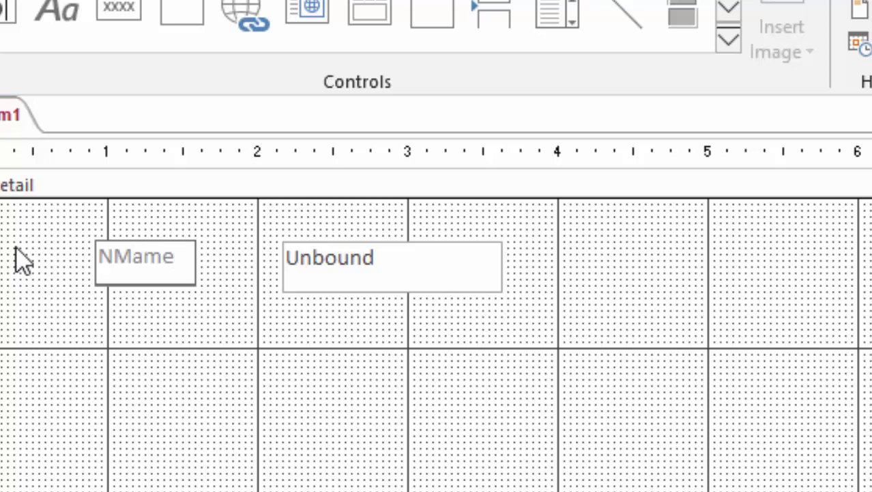
pyautogui.press('BackSpace')
pyautogui.press('BackSpace')
pyautogui.write('of I')
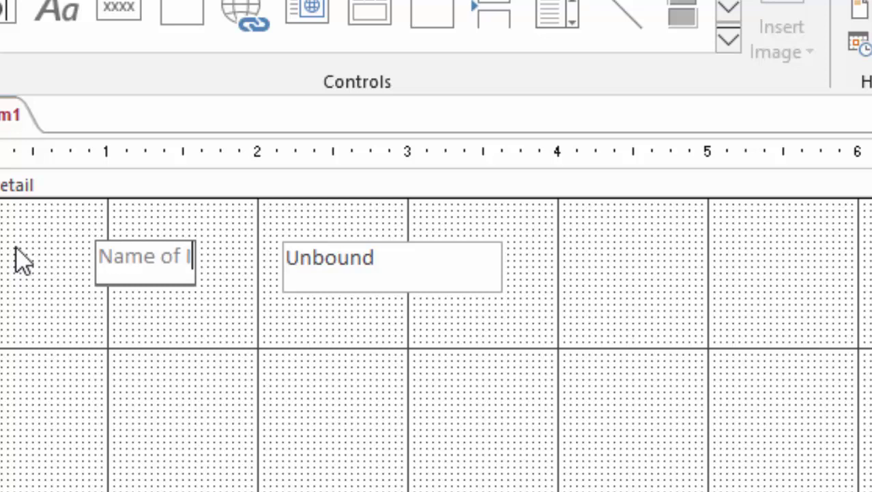
pyautogui.write('tem')
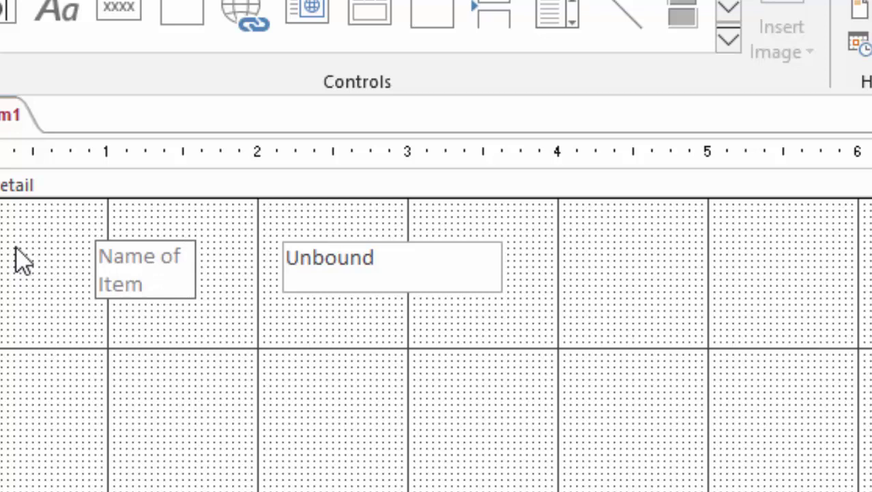
pyautogui.click(194, 257)
pyautogui.press('Return')
# Widen the Name of Item label so it fits on one line.
pyautogui.click(190, 301)
pyautogui.moveTo(190, 301); pyautogui.dragTo(251, 297)
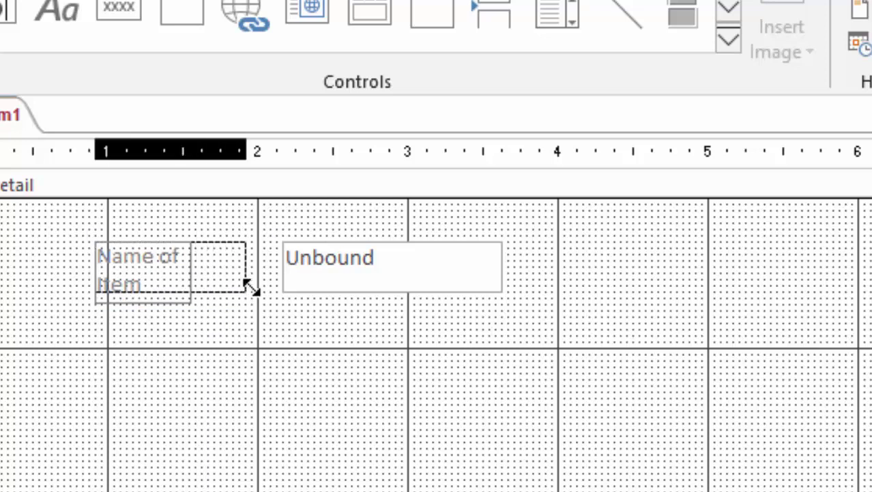
pyautogui.click(276, 361)
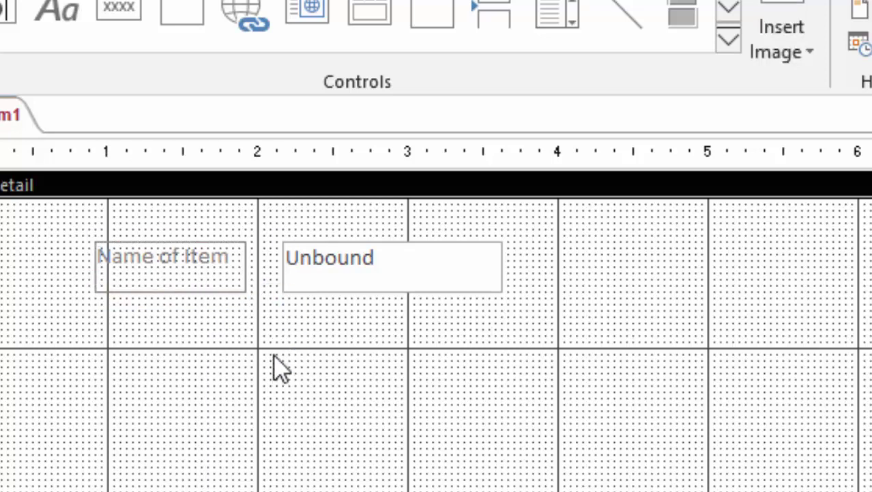
# Change the first text box's Name property from Text0 to 'Name'.
pyautogui.click(346, 289)
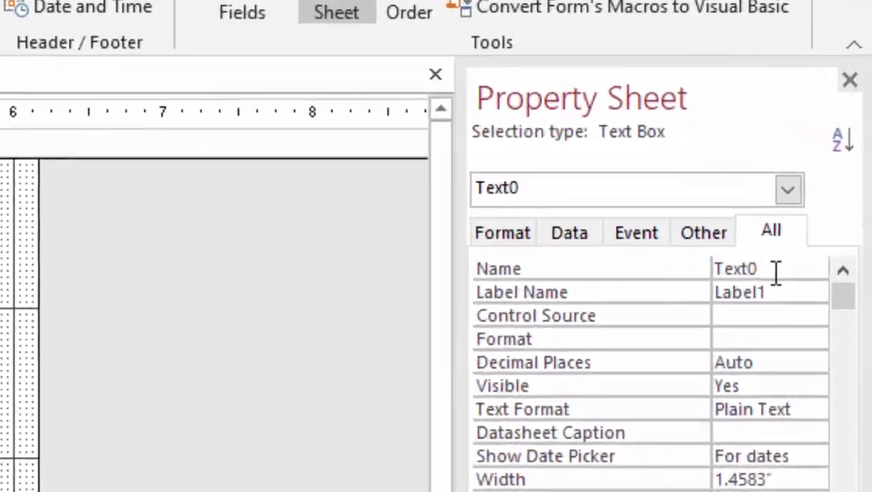
pyautogui.click(818, 220)
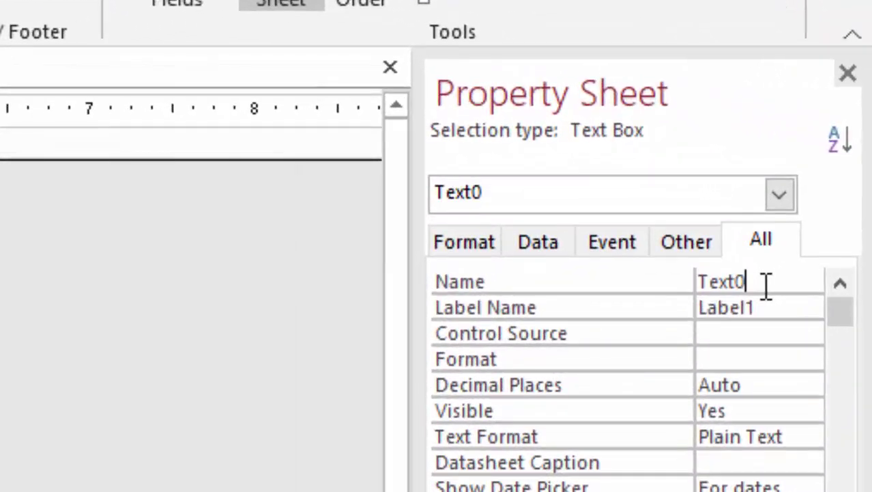
pyautogui.moveTo(766, 286); pyautogui.dragTo(688, 286)
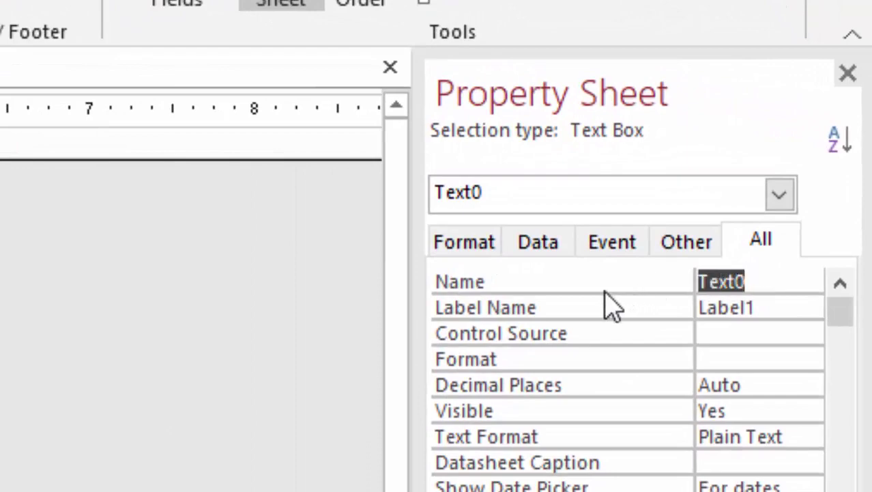
pyautogui.press('BackSpace')
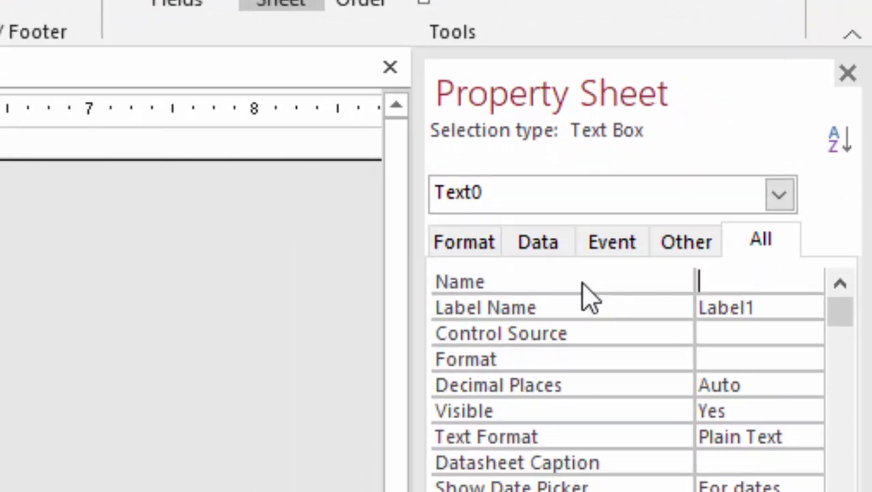
pyautogui.write('Name')
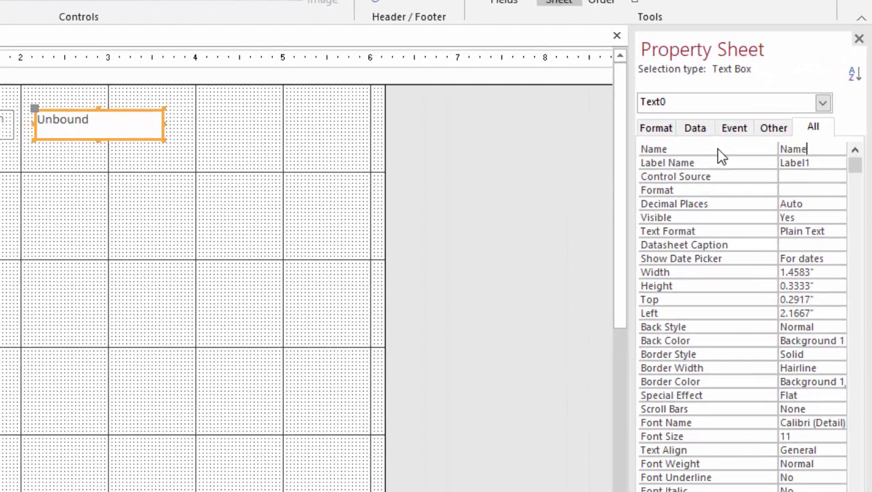
pyautogui.write('f')
pyautogui.write('m')
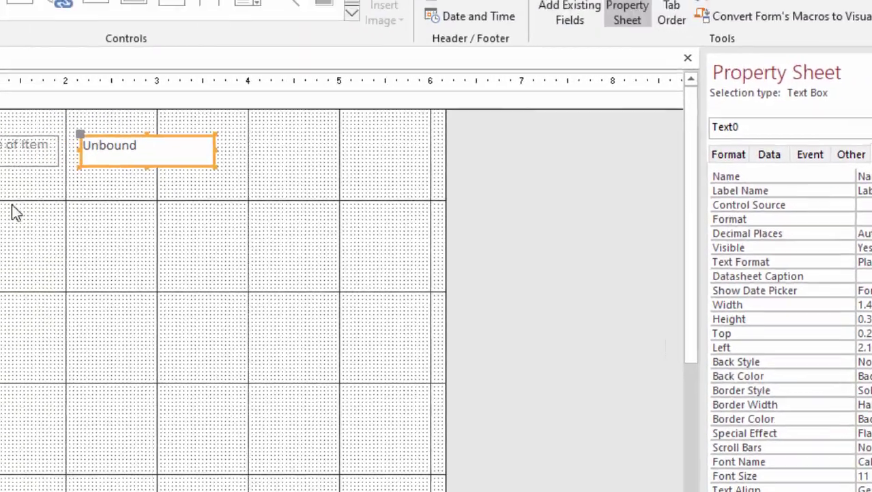
# Draw a second text box below the first and enlarge its Text2 label.
pyautogui.click(175, 317)
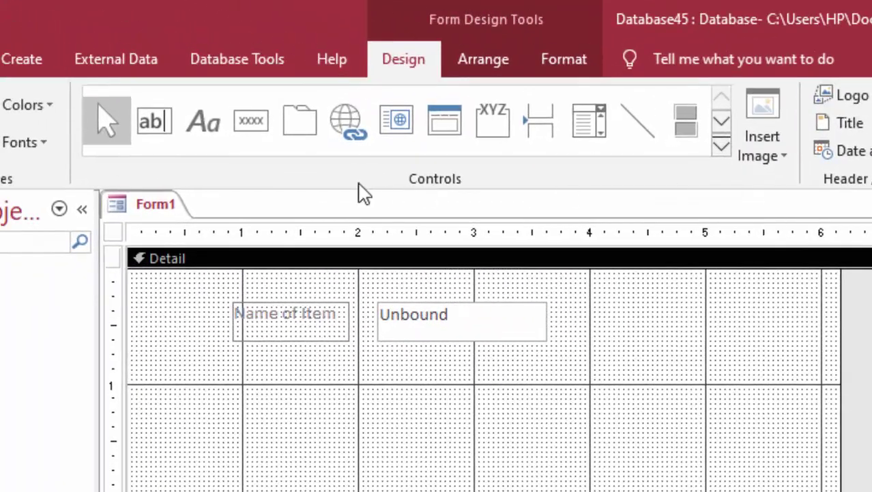
pyautogui.click(155, 121)
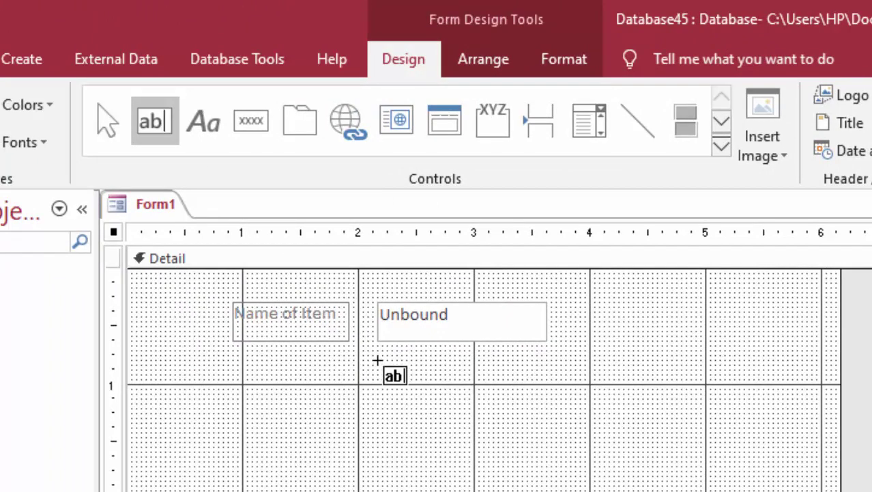
pyautogui.moveTo(378, 361)
pyautogui.mouseDown()
pyautogui.moveTo(405, 389)
pyautogui.moveTo(546, 407)
pyautogui.mouseUp()
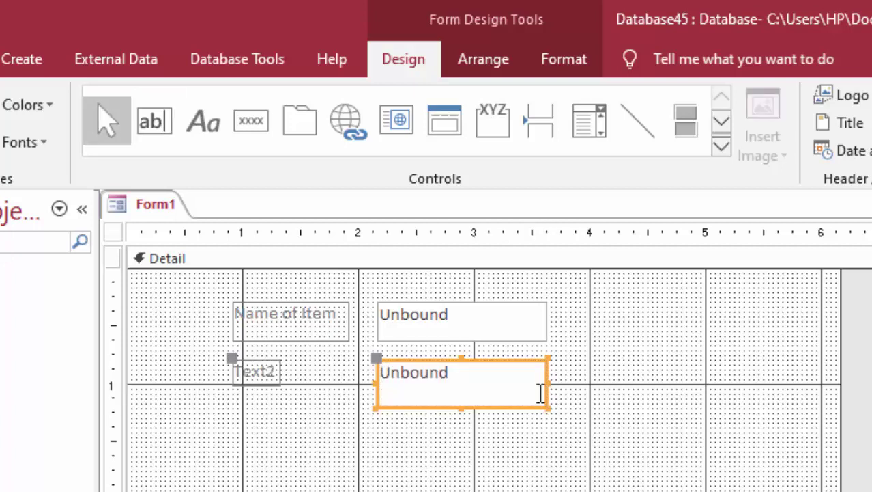
pyautogui.click(262, 390)
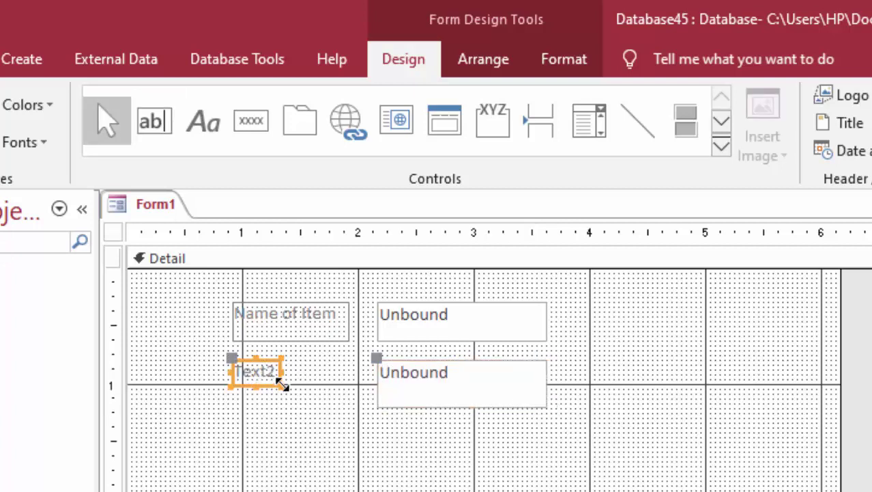
pyautogui.moveTo(282, 384); pyautogui.dragTo(344, 401)
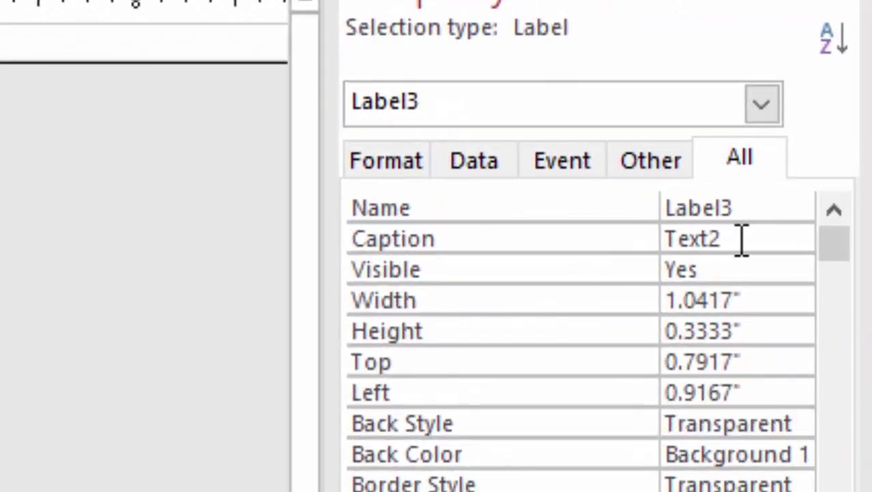
# Replace the Text2 label caption with 'Price'.
pyautogui.moveTo(744, 240); pyautogui.dragTo(525, 229)
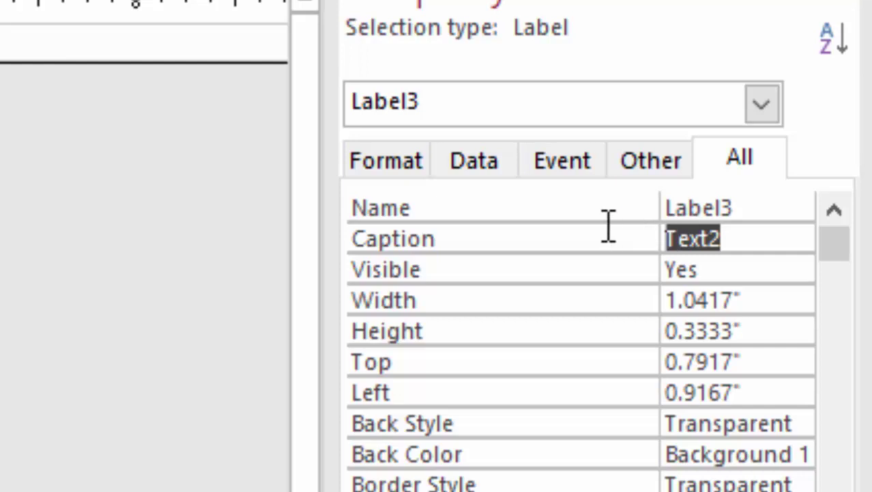
pyautogui.press('Delete')
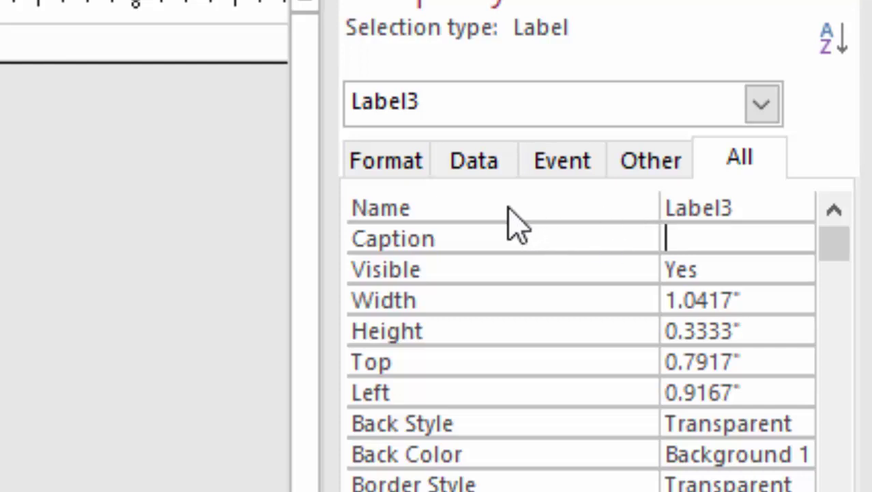
pyautogui.write('Pr')
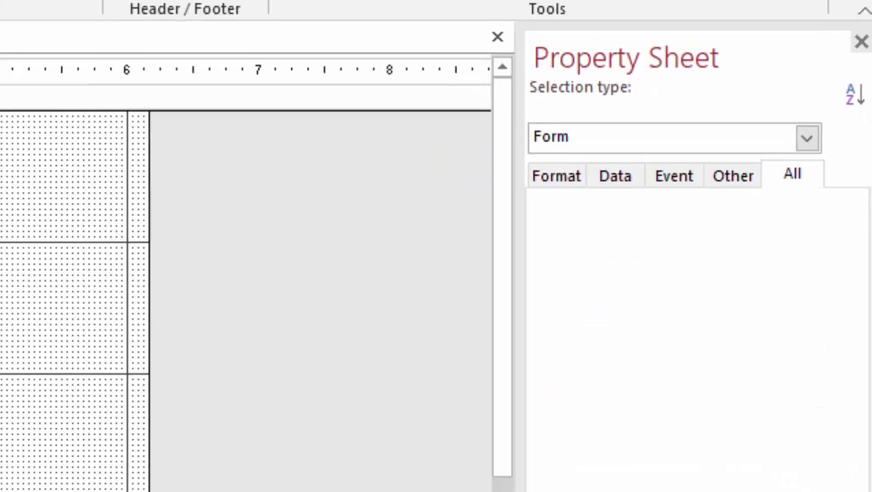
# Rename the second text box from Text2 to Price and set its Format to Currency.
pyautogui.click(142, 257)
pyautogui.click(143, 242)
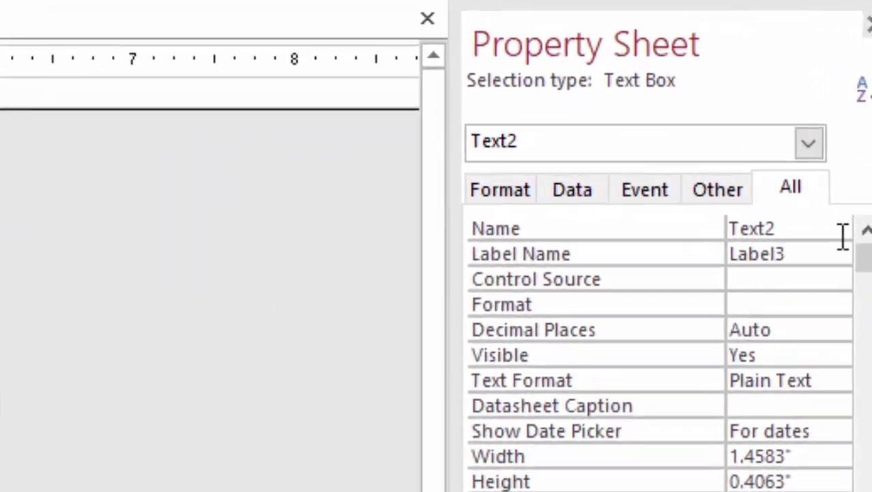
pyautogui.click(850, 210)
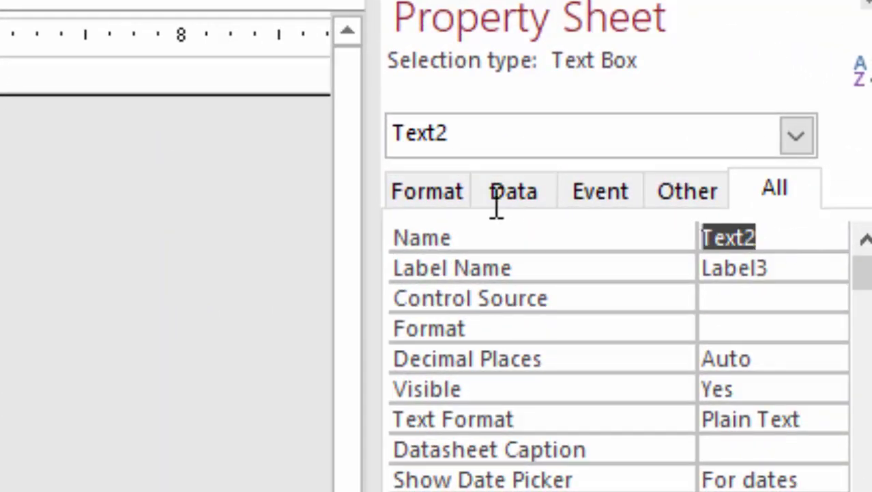
pyautogui.press('BackSpace')
pyautogui.write('Price')
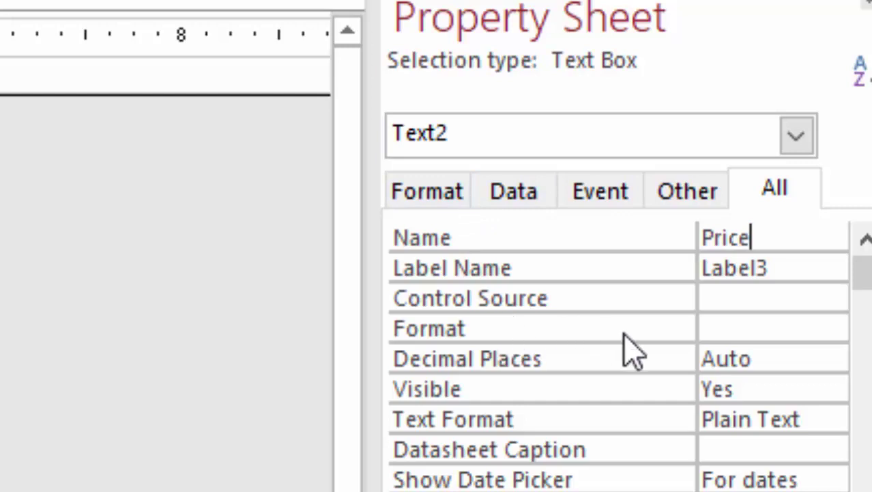
pyautogui.click(758, 326)
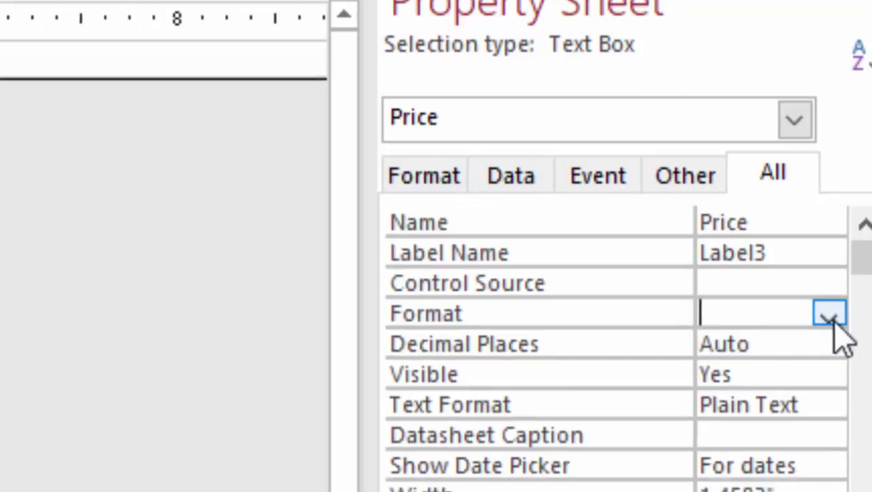
pyautogui.click(832, 330)
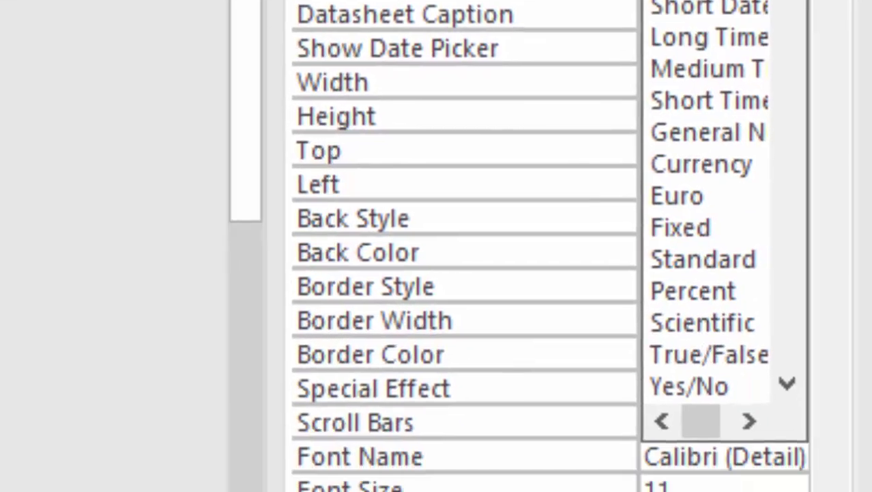
pyautogui.click(745, 176)
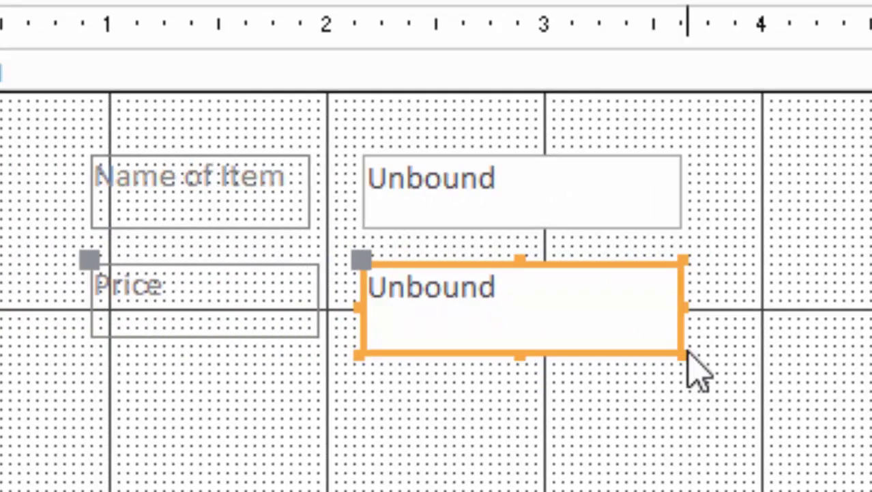
# Shorten the Price box to match the height of the box above.
pyautogui.click(685, 356)
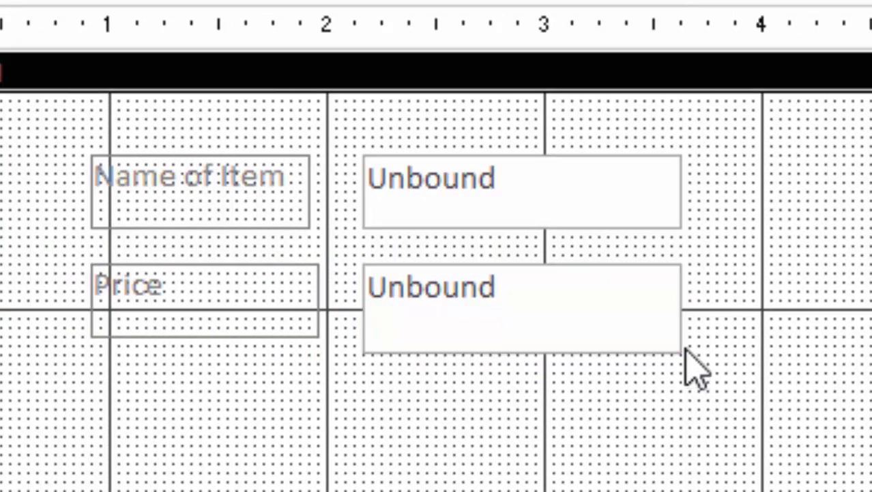
pyautogui.click(675, 349)
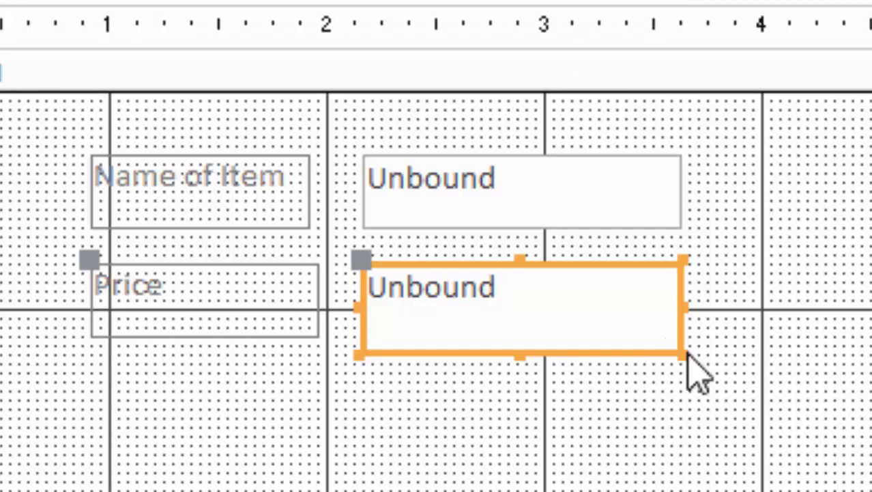
pyautogui.moveTo(679, 352); pyautogui.dragTo(680, 338)
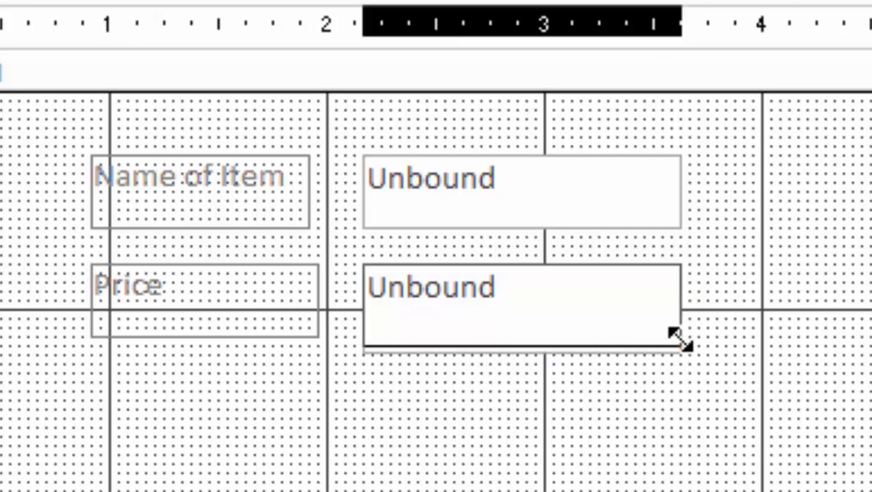
pyautogui.click(327, 447)
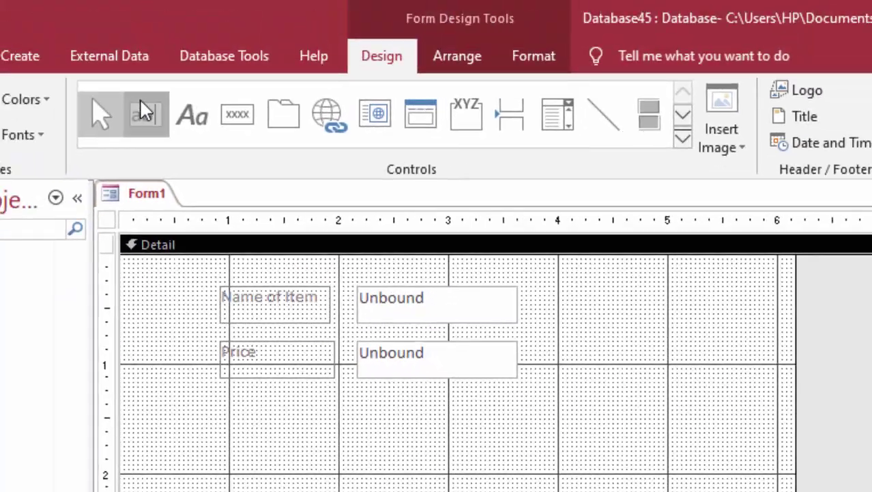
# Draw a third text box below Price and enlarge its Text4 label.
pyautogui.click(142, 109)
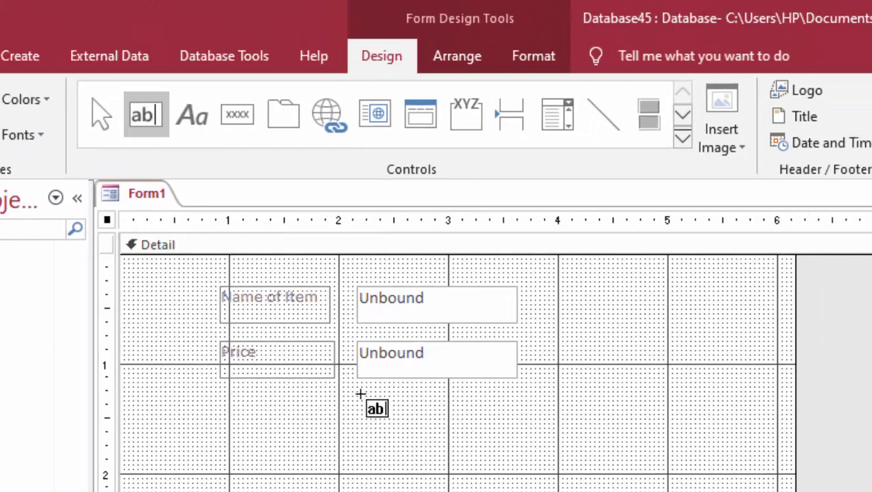
pyautogui.moveTo(359, 394); pyautogui.dragTo(416, 417)
pyautogui.moveTo(470, 431); pyautogui.dragTo(517, 439)
pyautogui.click(243, 414)
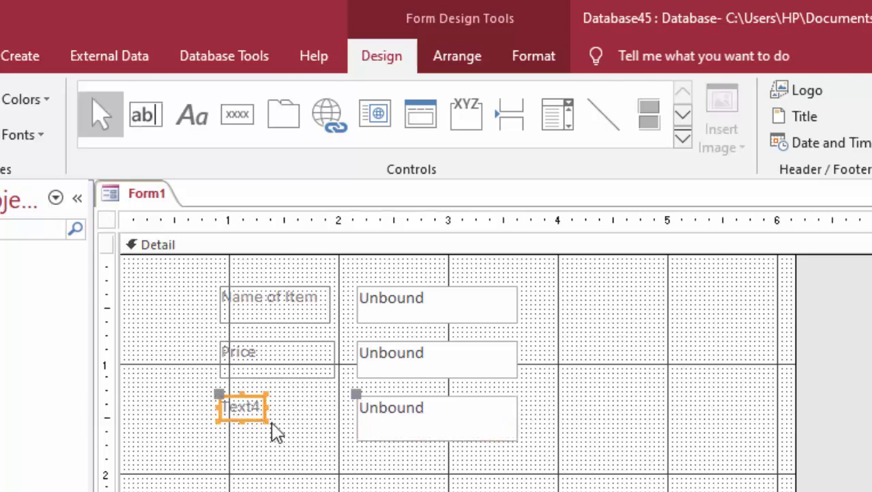
pyautogui.moveTo(265, 418); pyautogui.dragTo(340, 437)
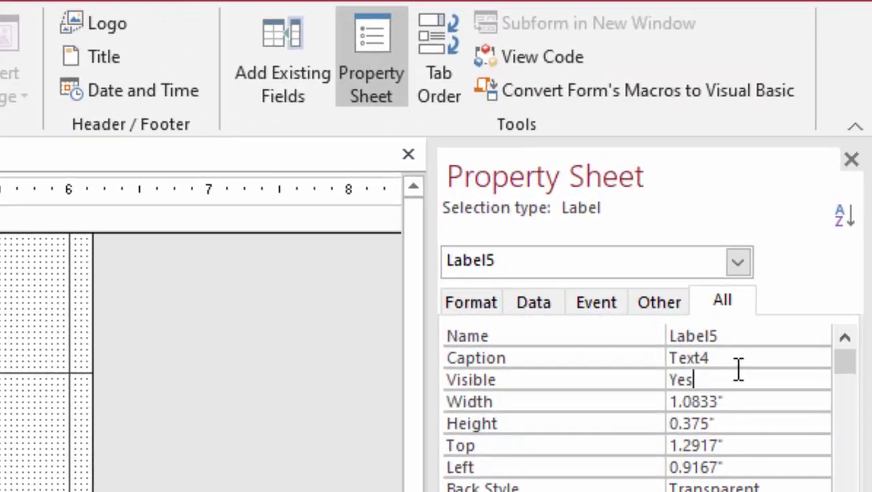
# Change the Text4 label caption to 'Unit'.
pyautogui.click(737, 376)
pyautogui.click(568, 346)
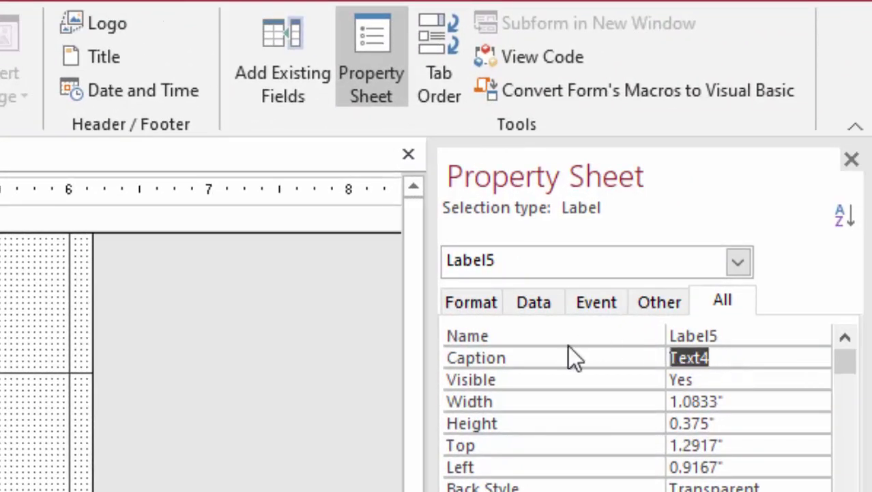
pyautogui.press('Delete')
pyautogui.write('U')
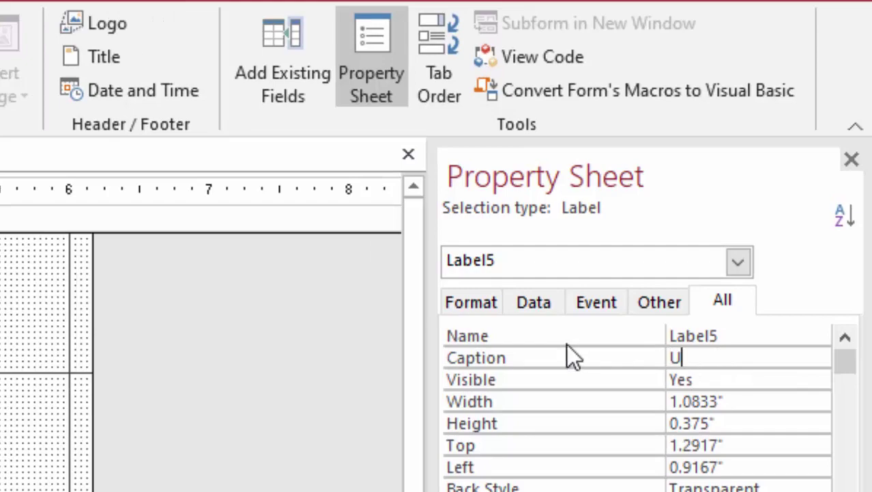
pyautogui.write('nit')
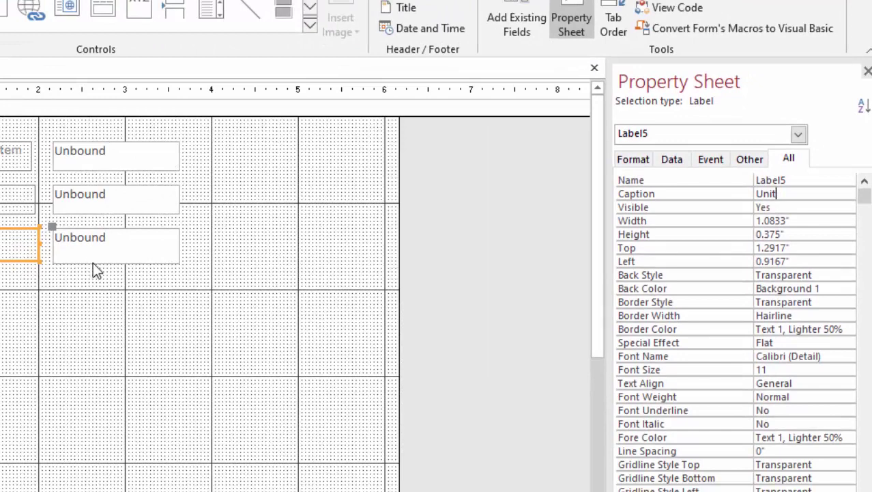
pyautogui.click(87, 261)
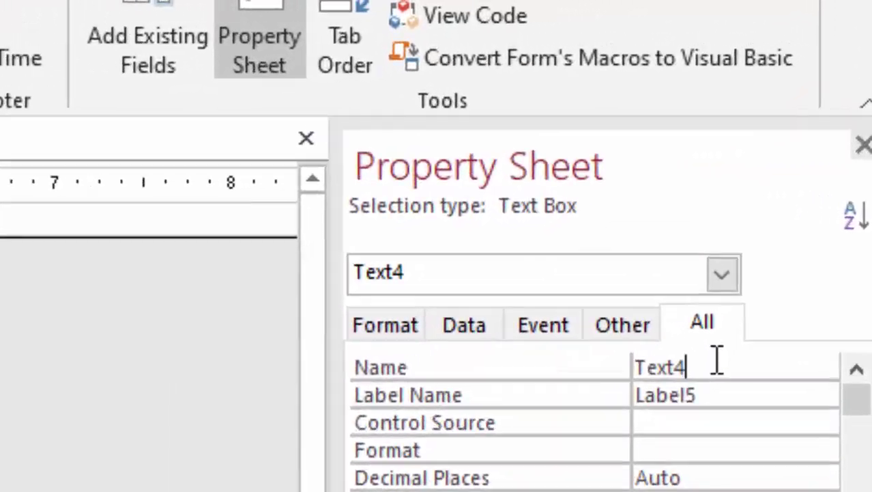
# Rename the third text box from Text4 to Unit and set Decimal Places to 3.
pyautogui.doubleClick(792, 180)
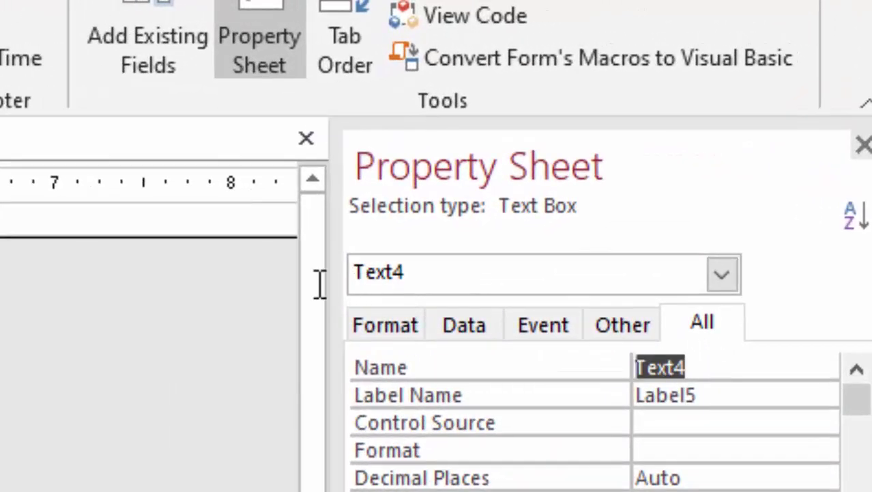
pyautogui.press('BackSpace')
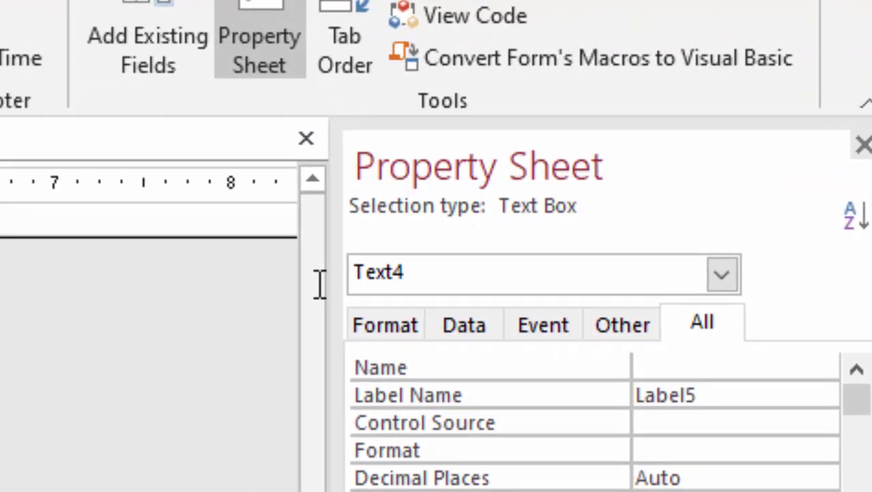
pyautogui.write('Unit')
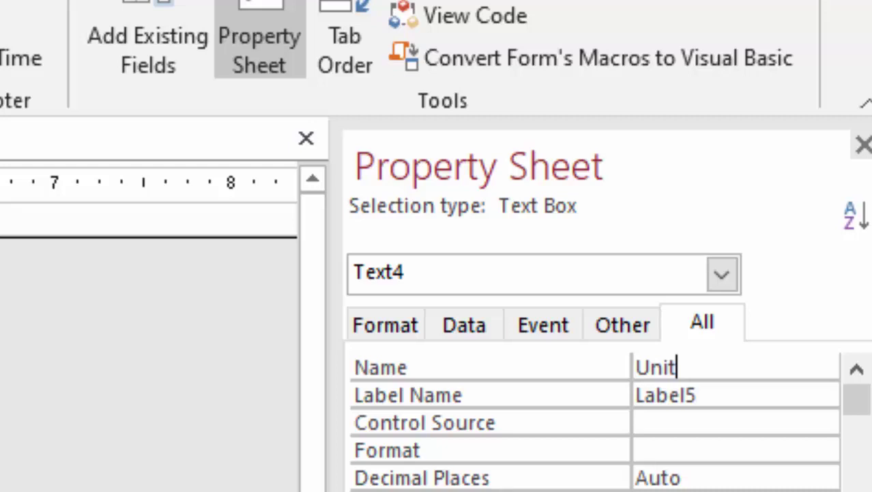
pyautogui.click(695, 452)
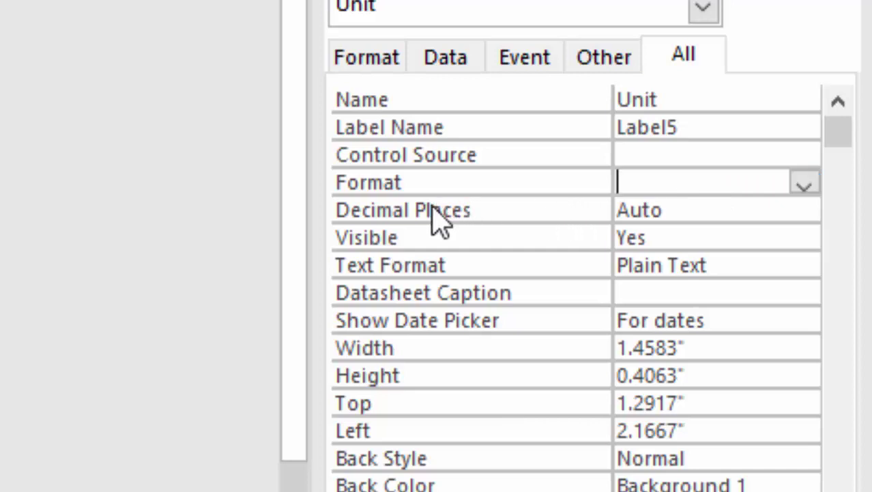
pyautogui.click(713, 216)
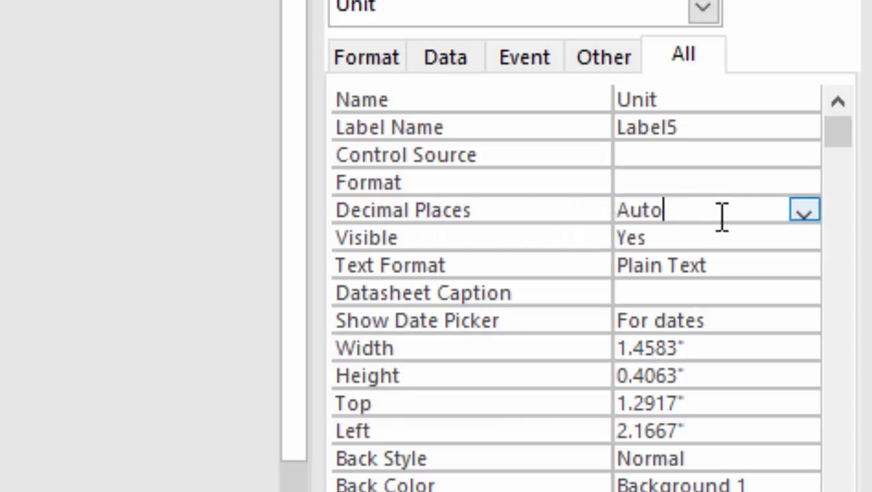
pyautogui.click(804, 213)
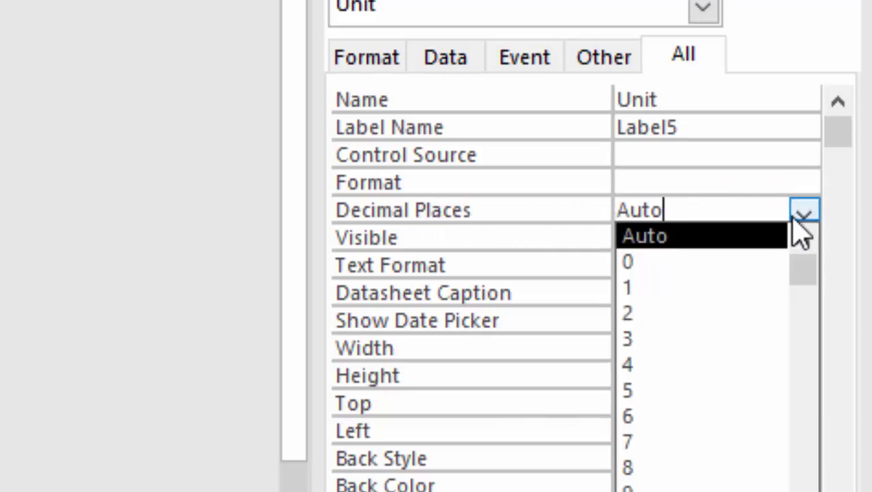
pyautogui.click(710, 339)
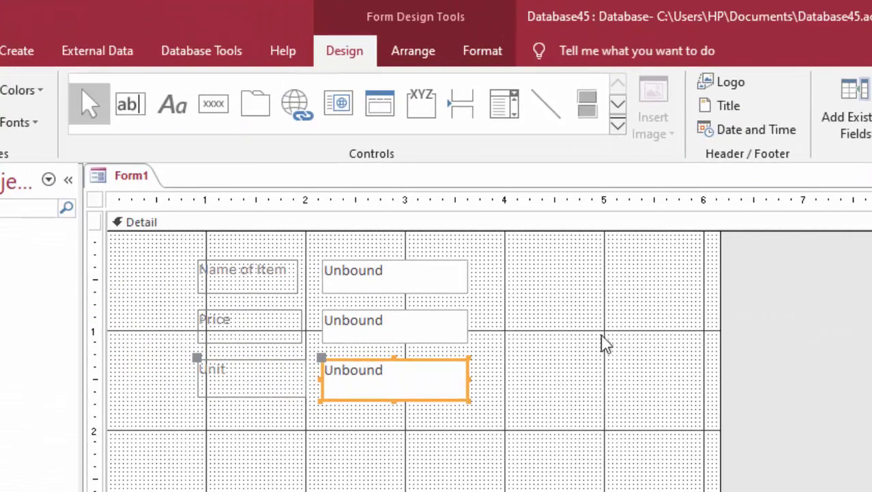
# Draw a fourth text box below Unit and widen its Text7 label.
pyautogui.click(224, 120)
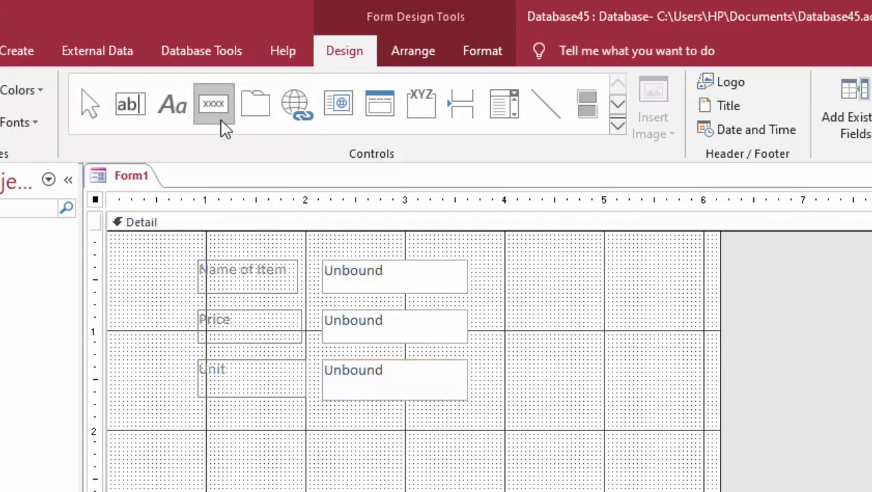
pyautogui.click(220, 126)
pyautogui.click(131, 105)
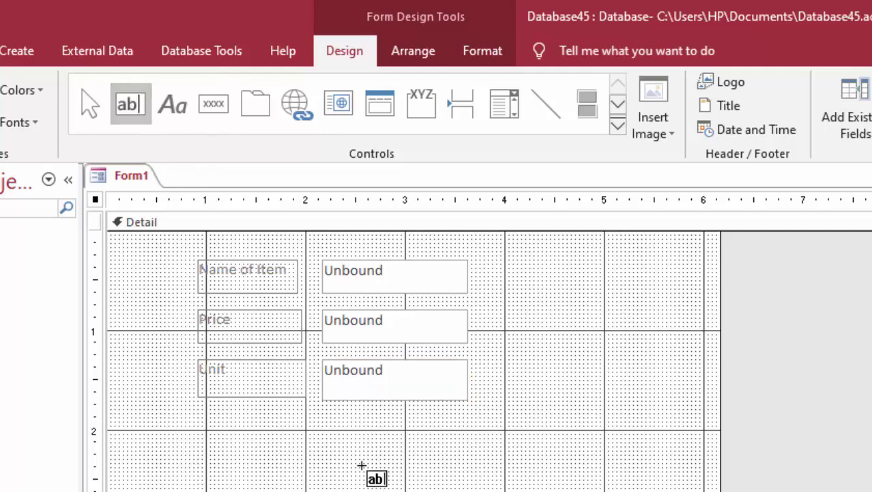
pyautogui.moveTo(322, 422)
pyautogui.mouseDown()
pyautogui.moveTo(374, 458)
pyautogui.moveTo(463, 459)
pyautogui.mouseUp()
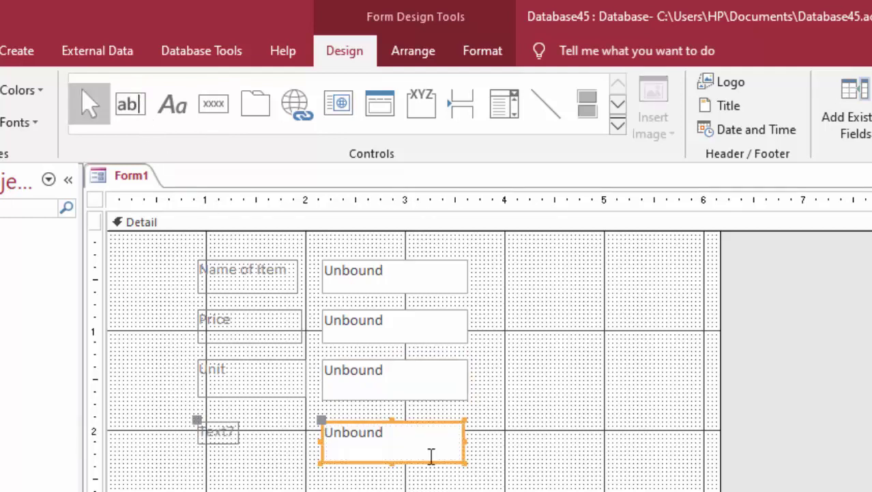
pyautogui.click(219, 441)
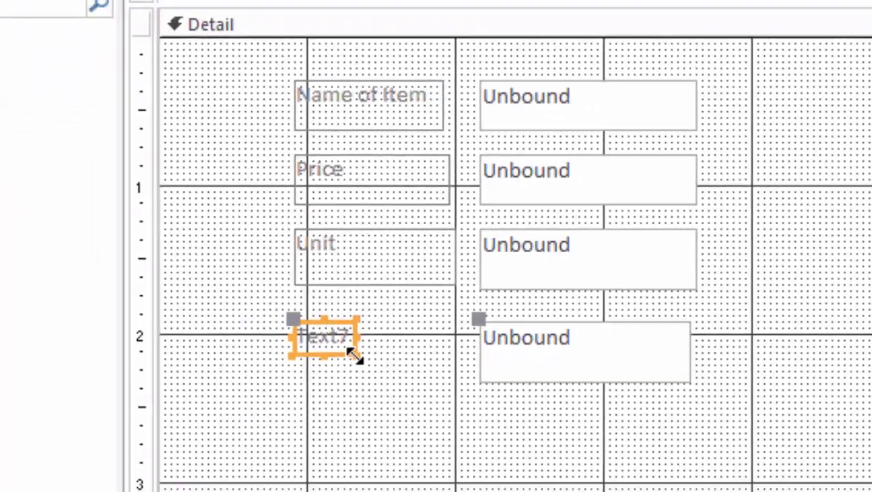
pyautogui.moveTo(165, 309); pyautogui.dragTo(211, 314)
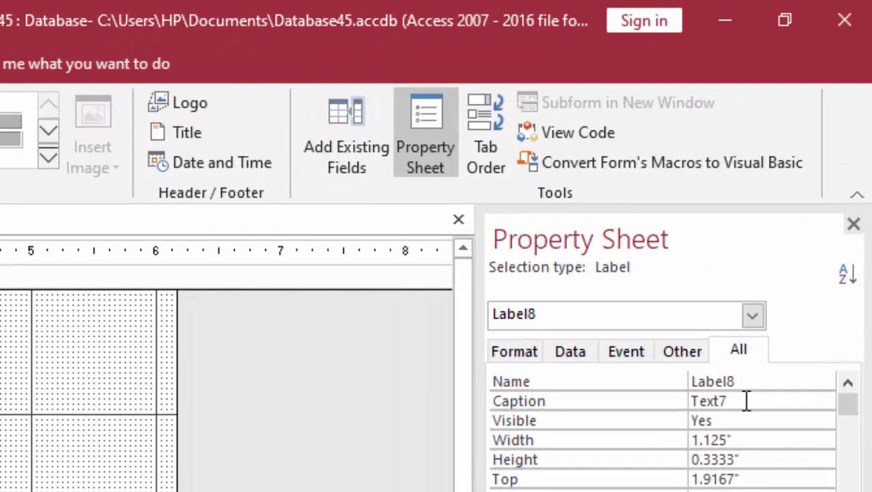
# Replace the Text7 label caption with 'Total Price'.
pyautogui.moveTo(746, 401); pyautogui.dragTo(653, 400)
pyautogui.press('Delete')
pyautogui.write('Total Price')
pyautogui.click(225, 277)
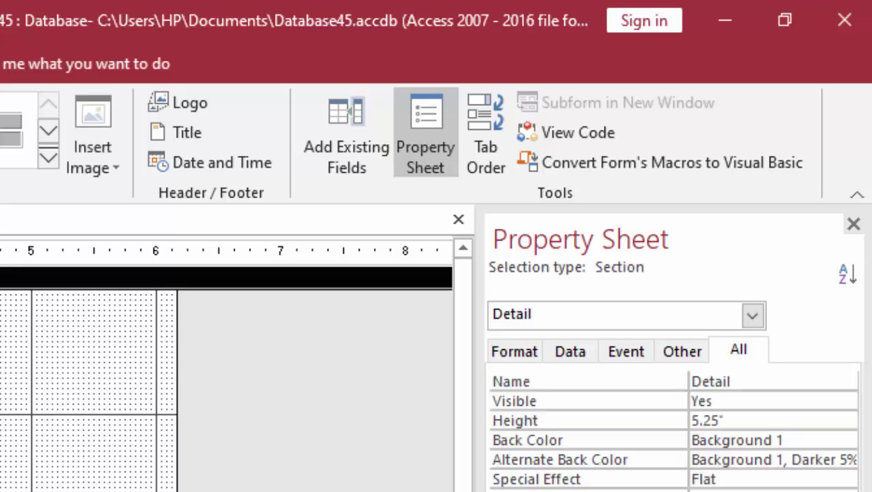
pyautogui.press('Tab')
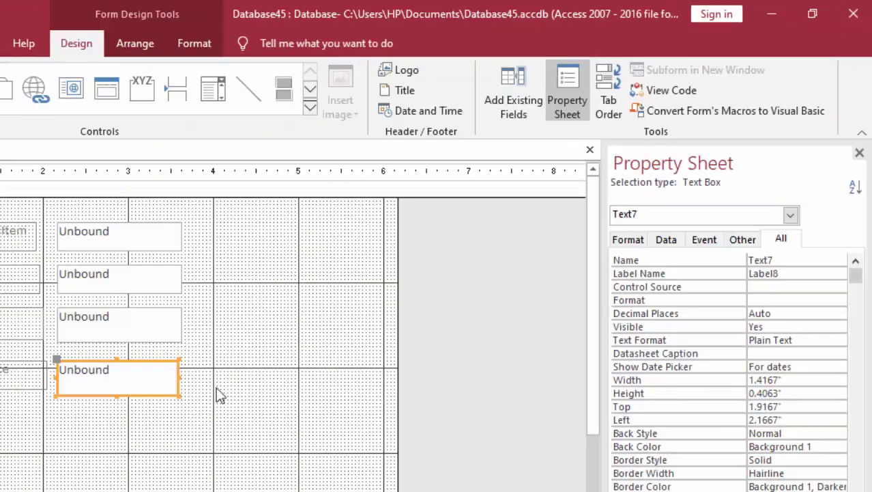
# Change the fourth box's Name from Text7 to 'Total Price' and set Format to Currency.
pyautogui.doubleClick(783, 260)
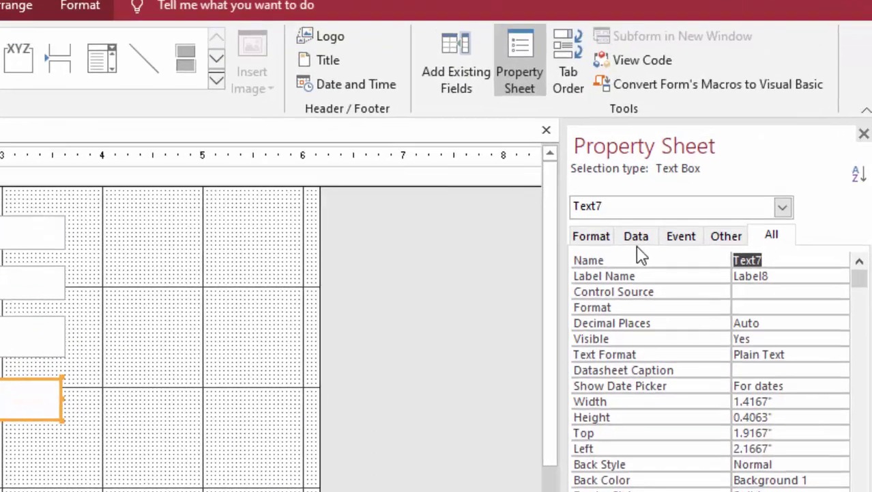
pyautogui.press('Delete')
pyautogui.write('Tot')
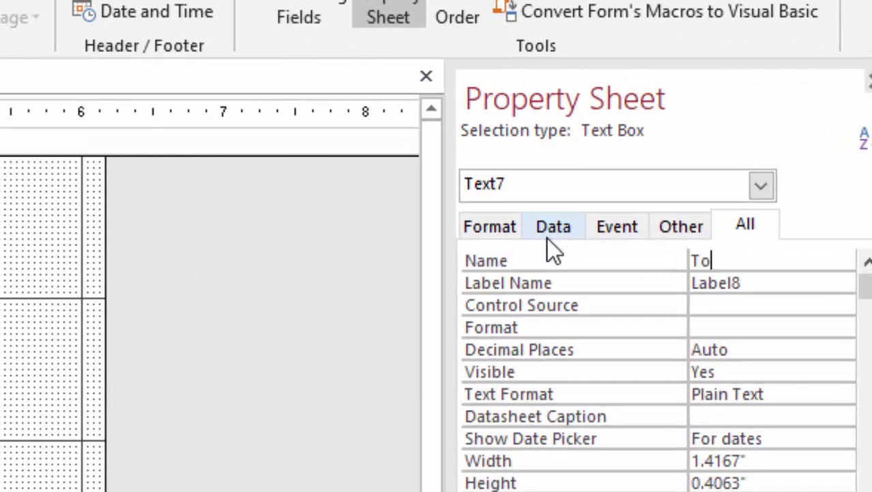
pyautogui.write('al P')
pyautogui.write('rice')
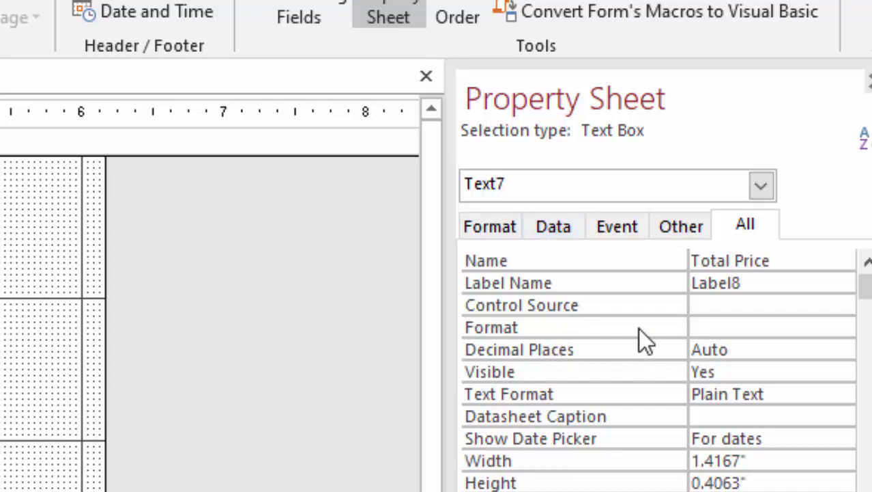
pyautogui.click(703, 327)
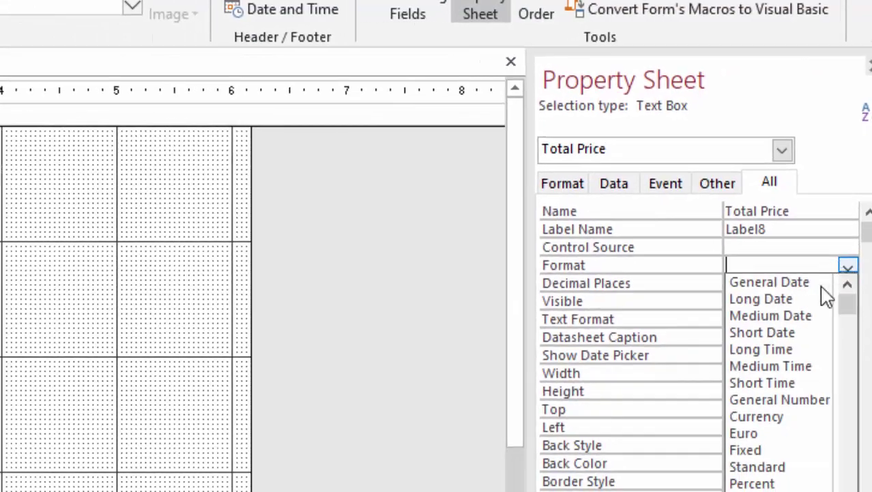
pyautogui.click(846, 266)
pyautogui.click(804, 417)
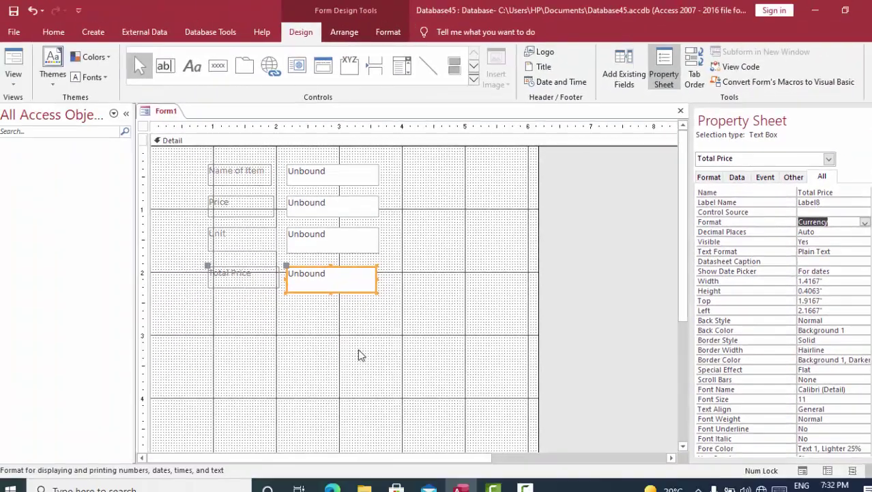
pyautogui.click(355, 353)
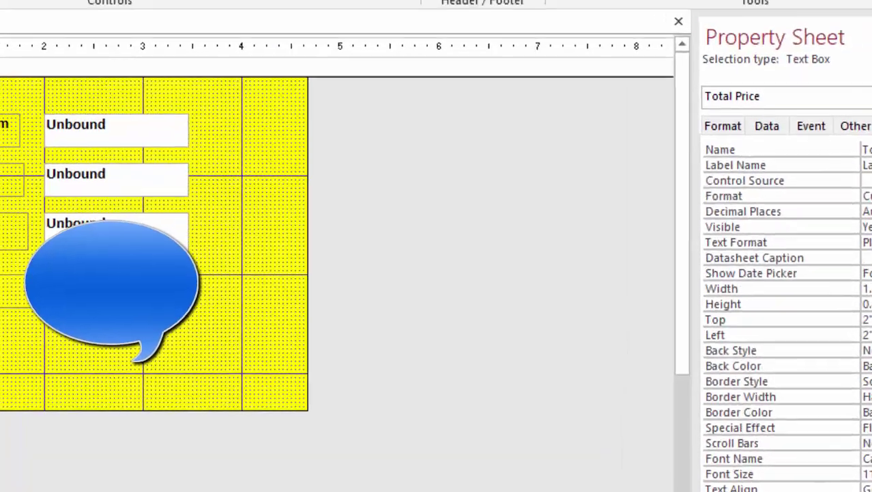
# Set the Total Price box's control source to the expression =[Price]*[Unit] in the Expression Builder.
pyautogui.click(870, 180)
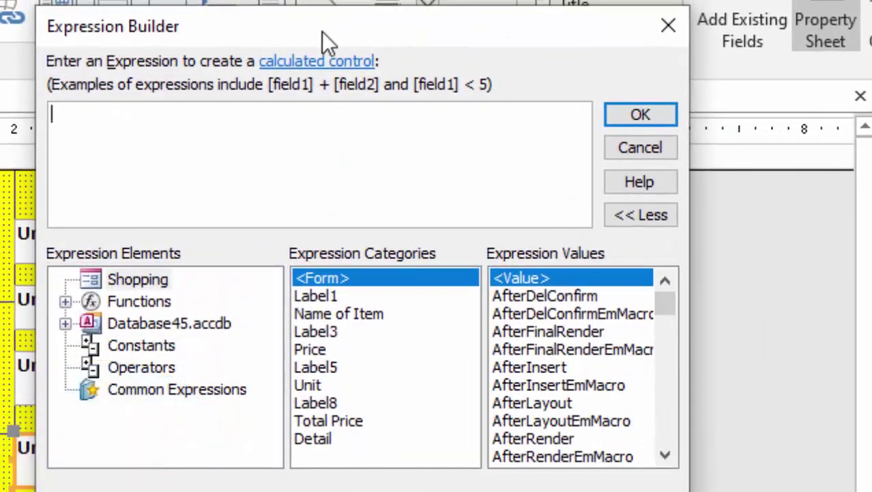
pyautogui.moveTo(339, 30); pyautogui.dragTo(691, 55)
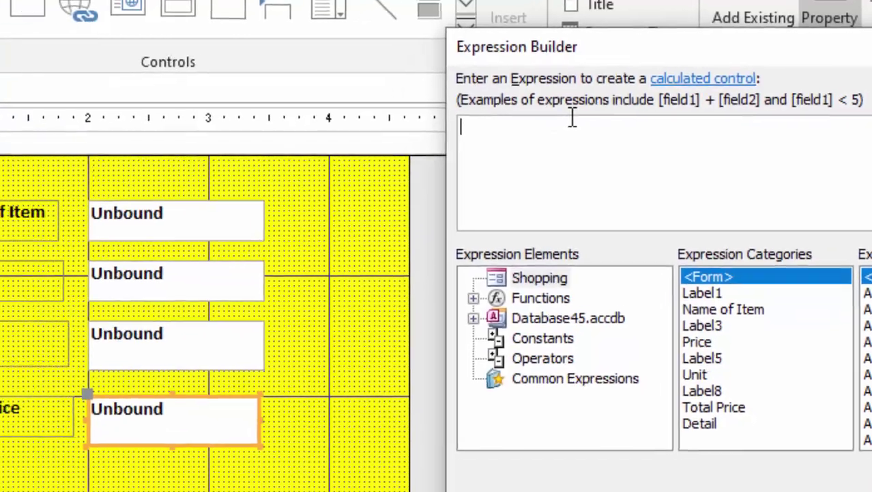
pyautogui.write('[')
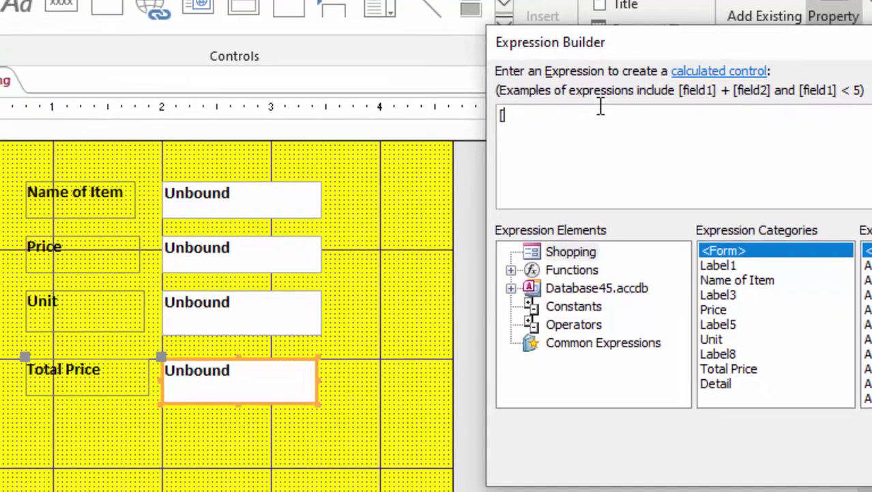
pyautogui.write('P')
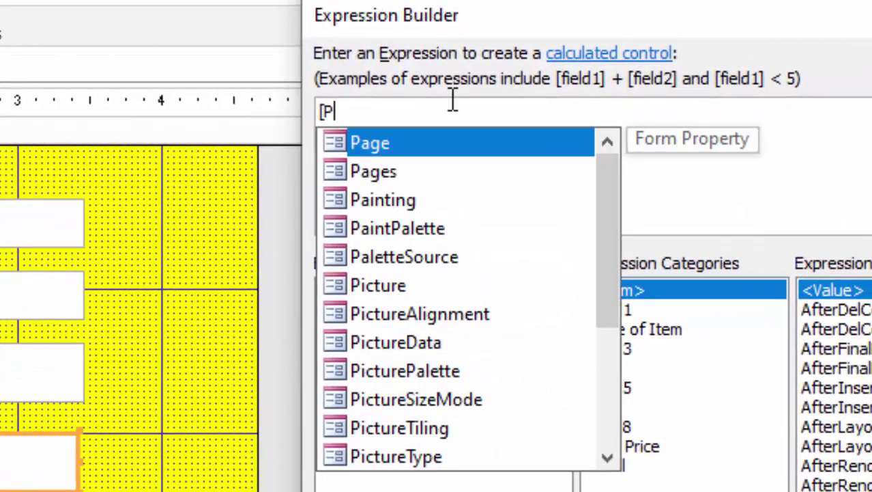
pyautogui.write('rice]*[')
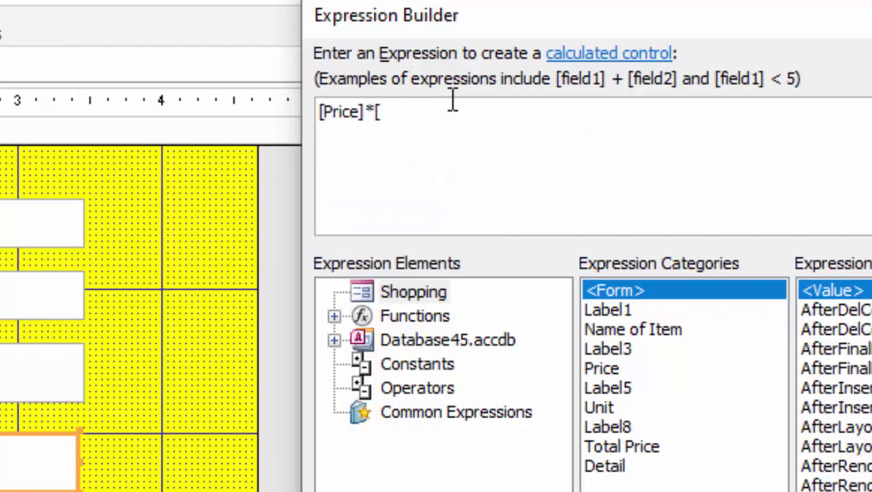
pyautogui.write('Unit')
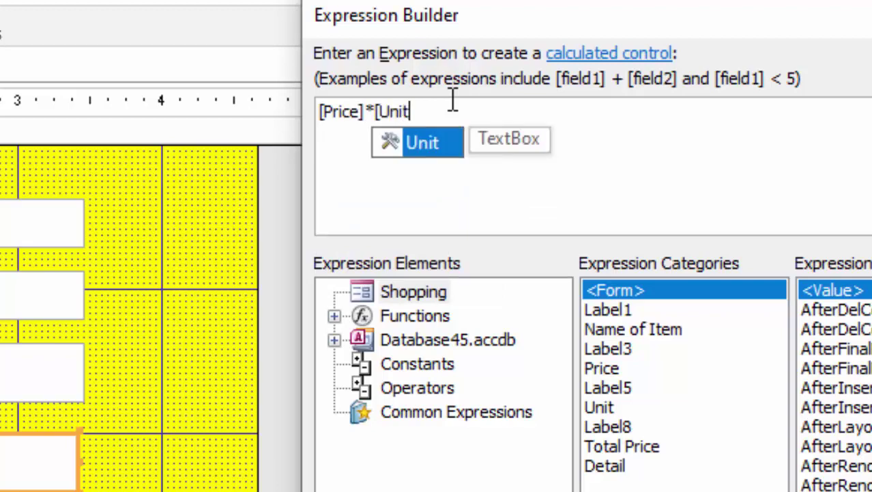
pyautogui.write(']')
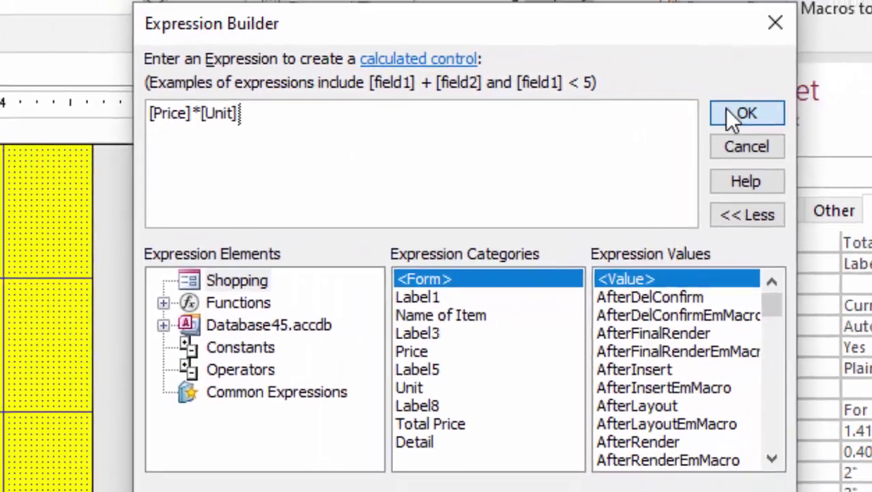
pyautogui.click(676, 101)
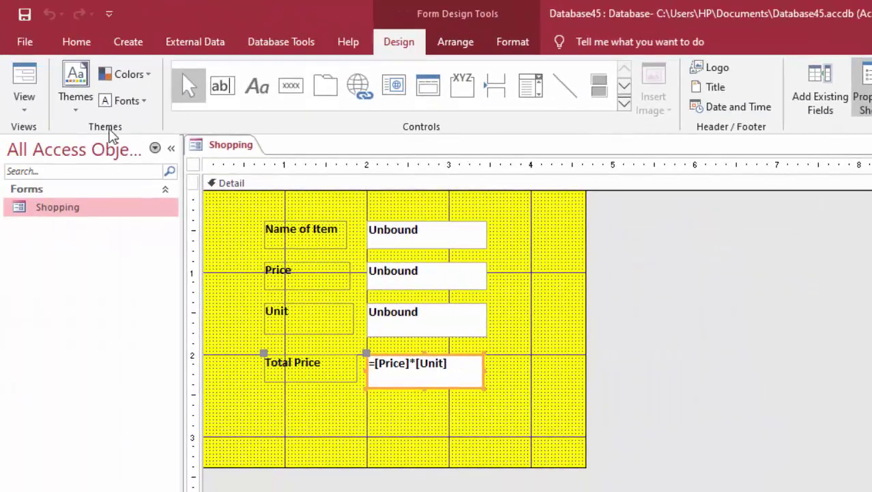
# In Form view, enter Keyboard, price 400 and 4 units so Total Price shows $1,600.00.
pyautogui.click(33, 92)
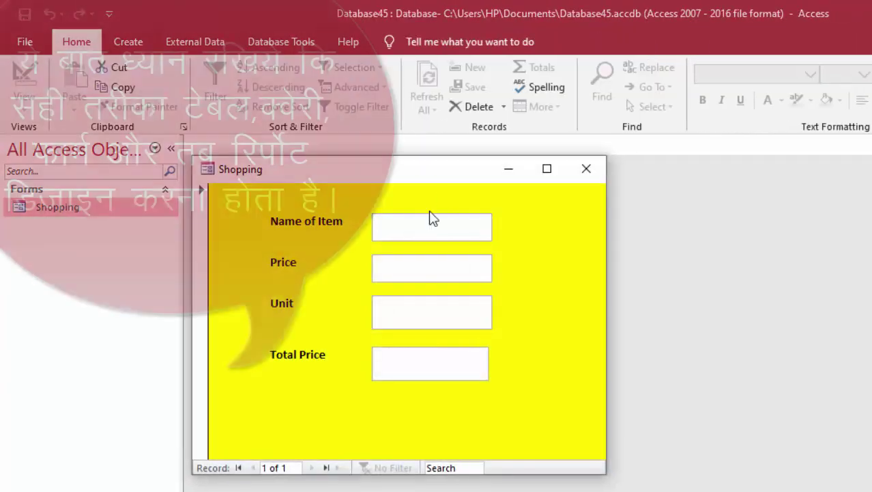
pyautogui.moveTo(435, 175)
pyautogui.mouseDown()
pyautogui.moveTo(468, 112)
pyautogui.moveTo(463, 102)
pyautogui.mouseUp()
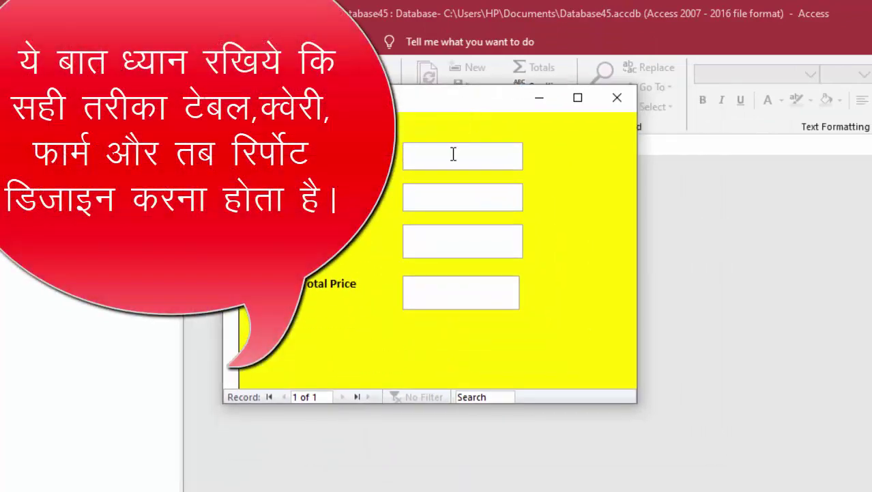
pyautogui.click(453, 153)
pyautogui.write('K')
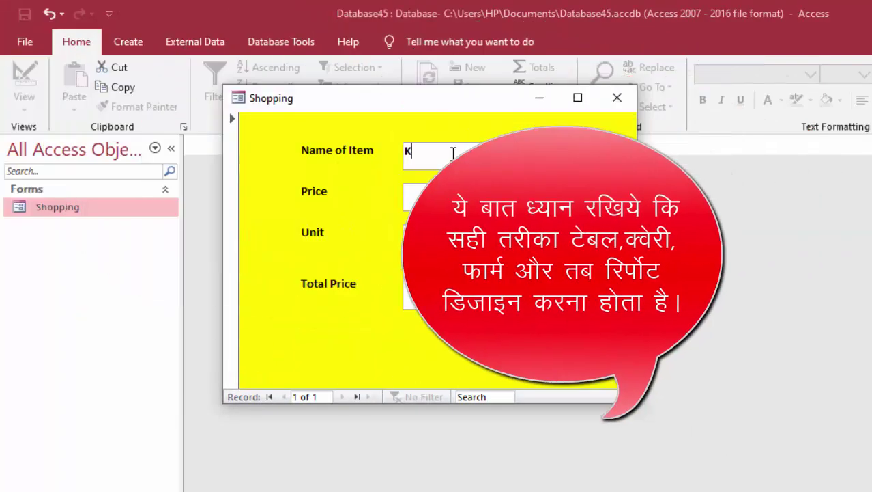
pyautogui.write('eyboard')
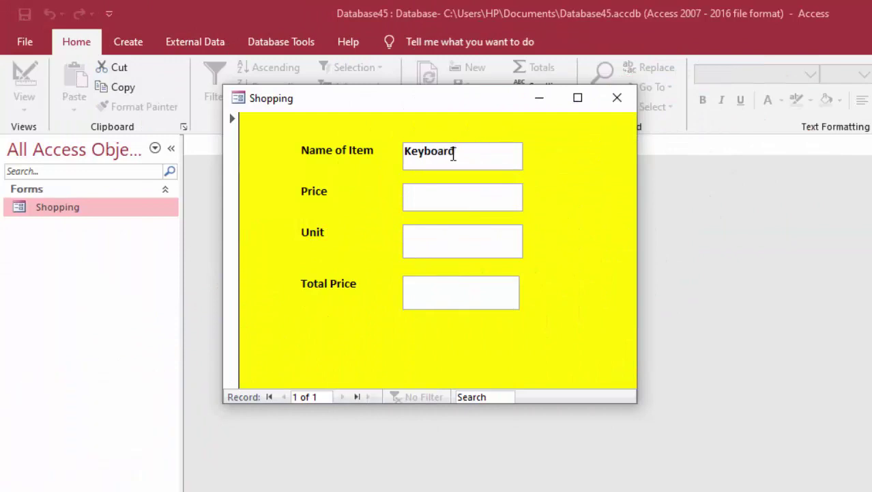
pyautogui.press('Tab')
pyautogui.write('400')
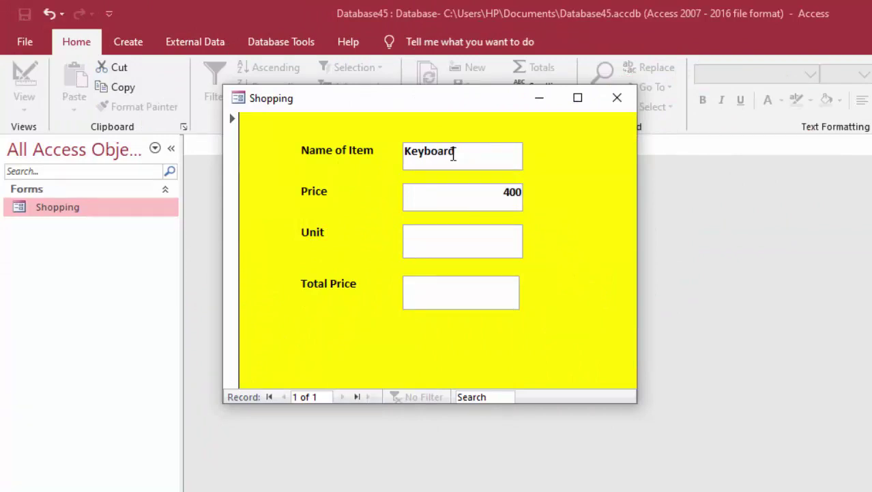
pyautogui.press('Tab')
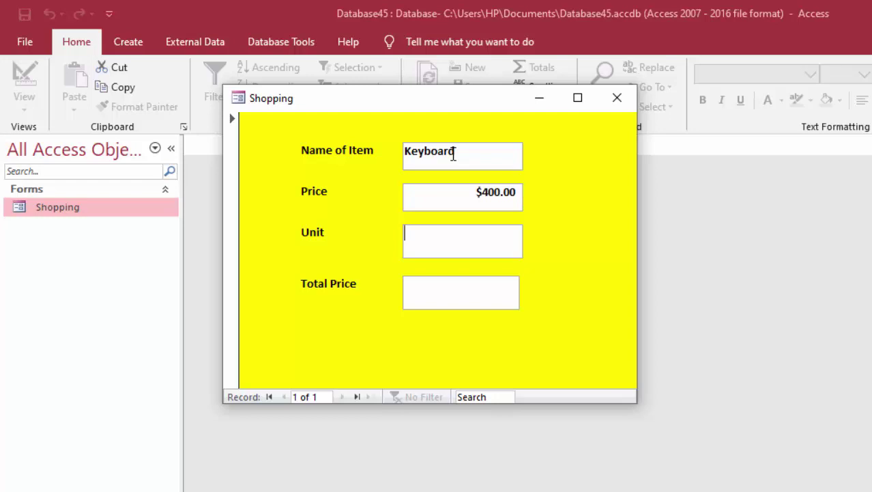
pyautogui.write('4')
pyautogui.press('Tab')
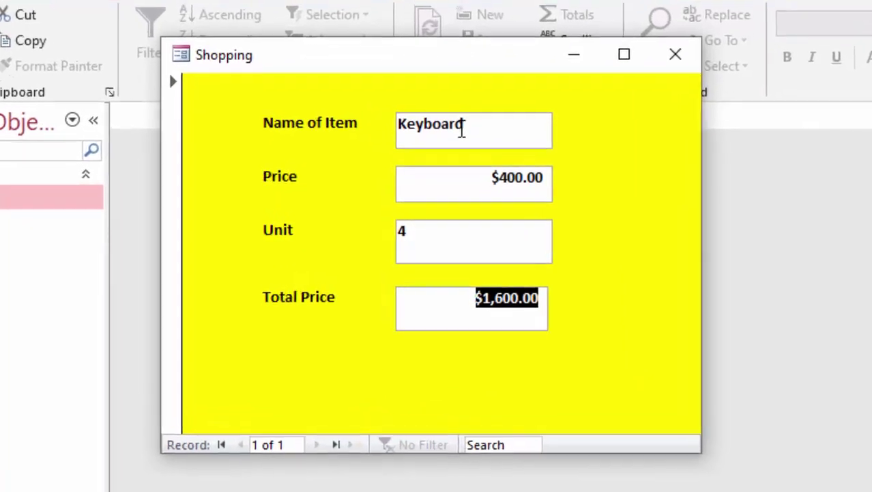